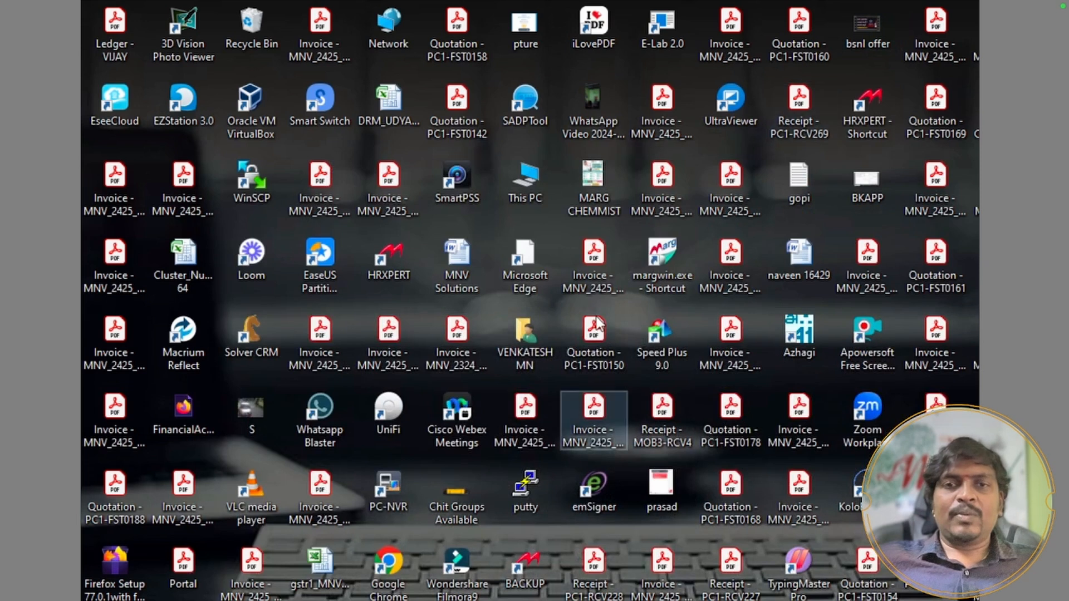
Launch Marg from its desktop shortcut and log in with the user ID and user password.
left_click(683, 330)
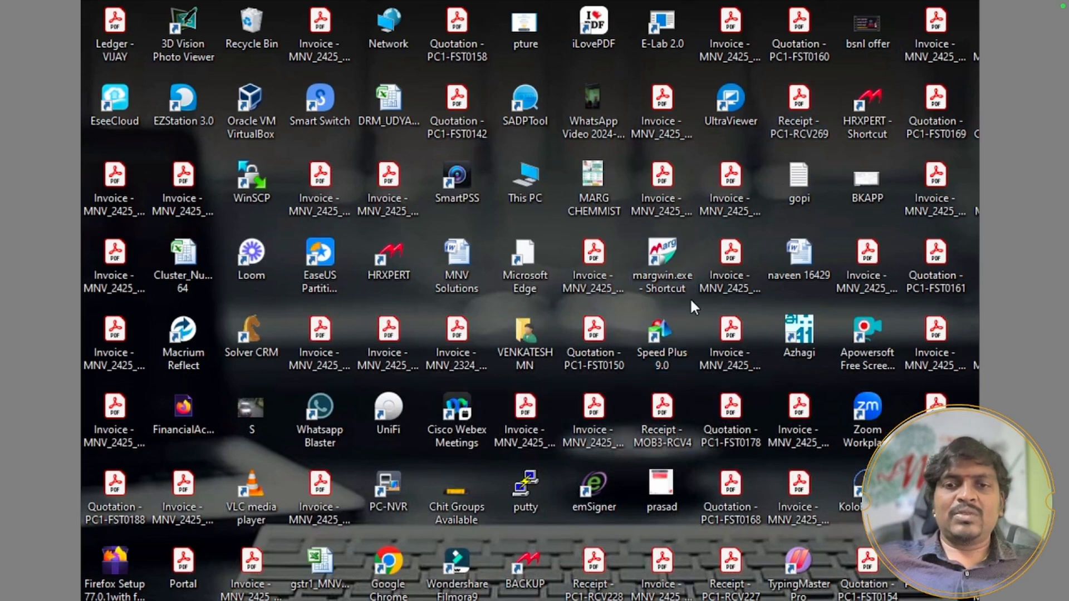
double_click(679, 276)
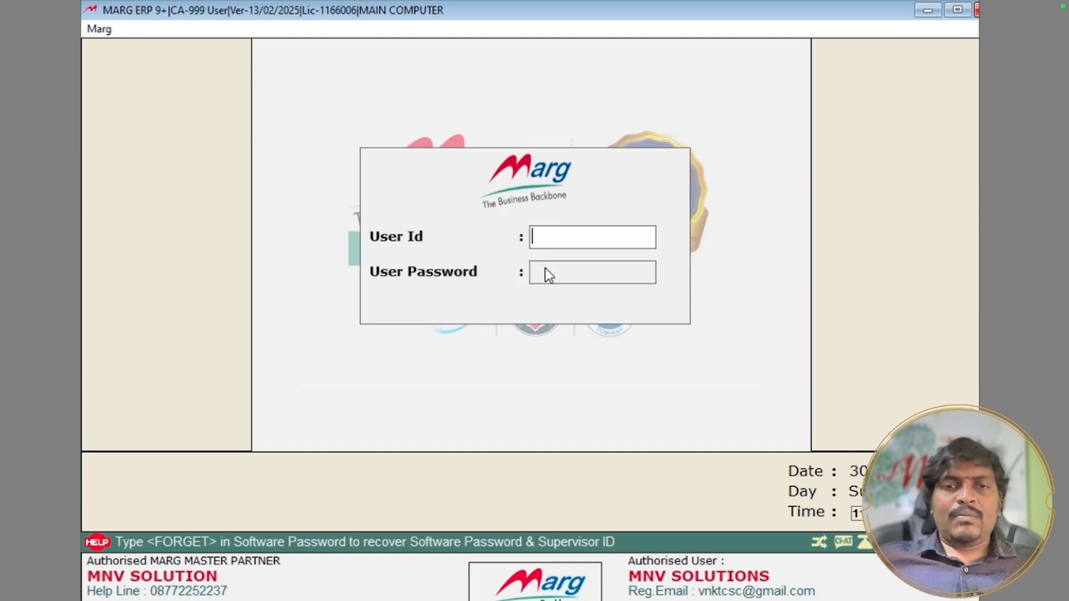
type("****")
key("Return")
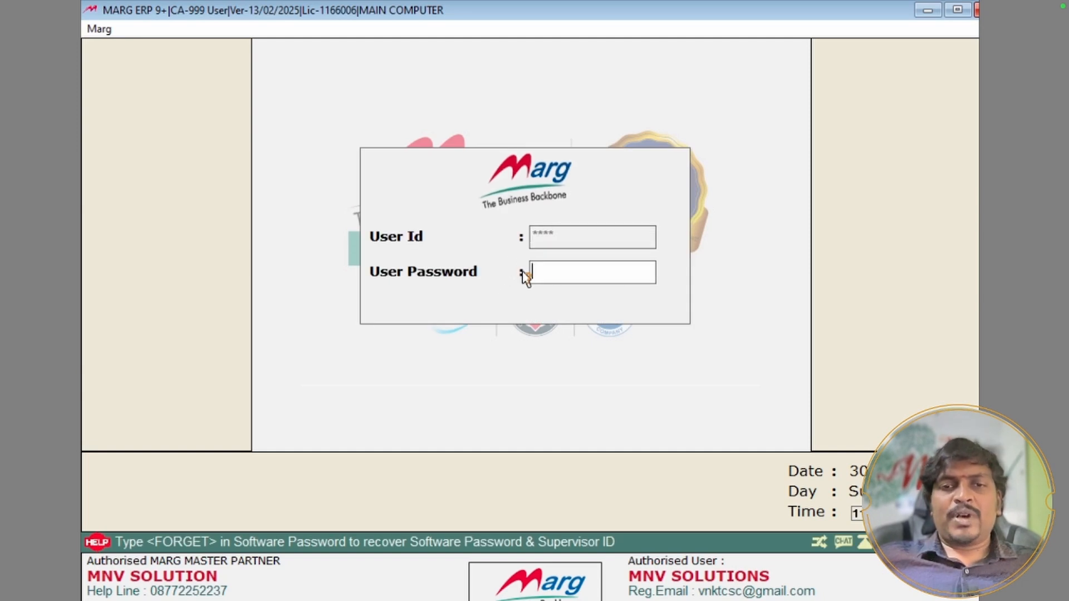
type("****")
key("Return")
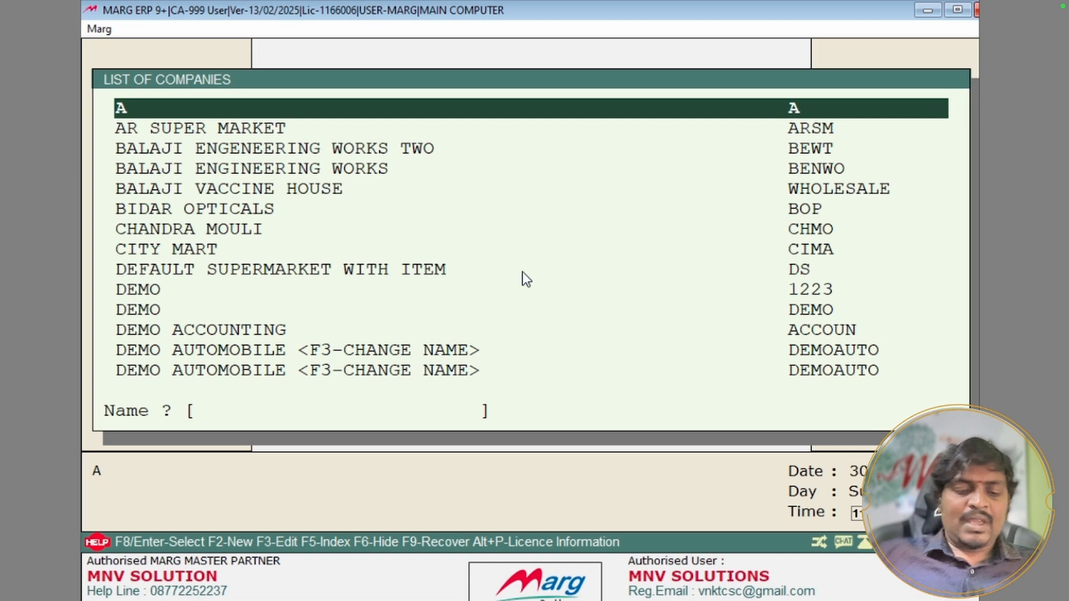
Find the company MNV SOLUTIONS in the company list by searching for MNV, and open its options.
type("MNV")
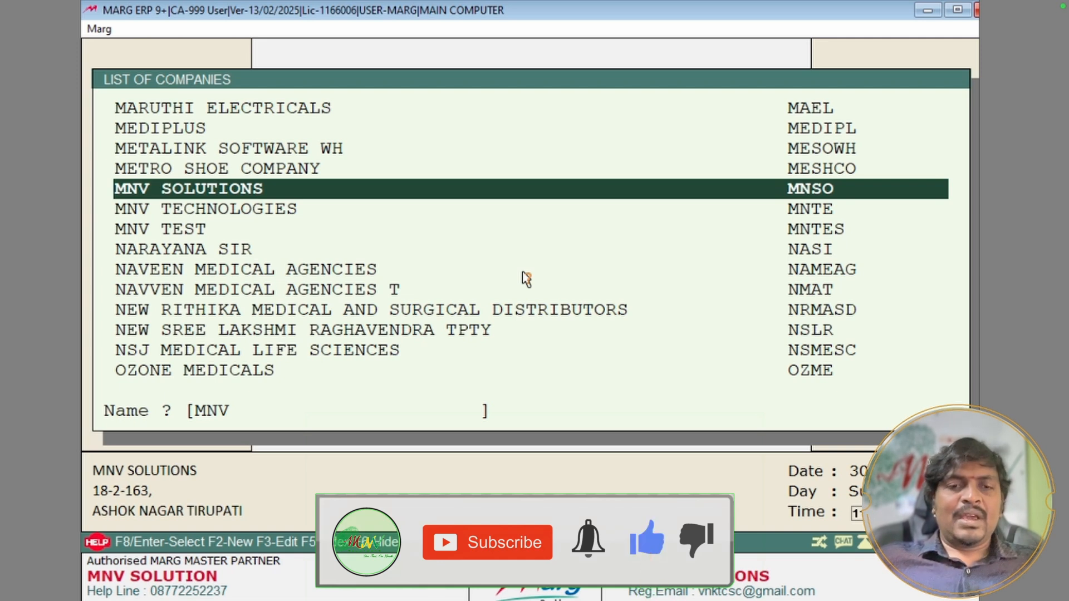
key("Down")
key("Down")
key("Down")
key("Down")
key("Down")
key("Down")
key("Down")
key("Down")
key("Up")
key("Up")
key("Up")
key("Up")
key("Up")
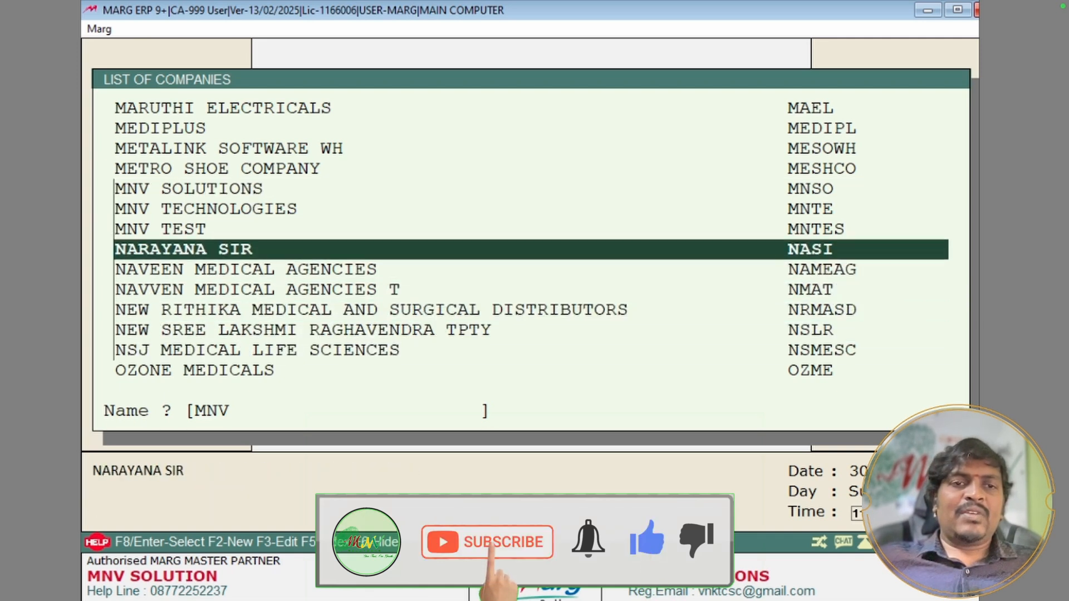
key("Up")
key("Up")
key("Up")
key("Up")
key("Down")
key("Return")
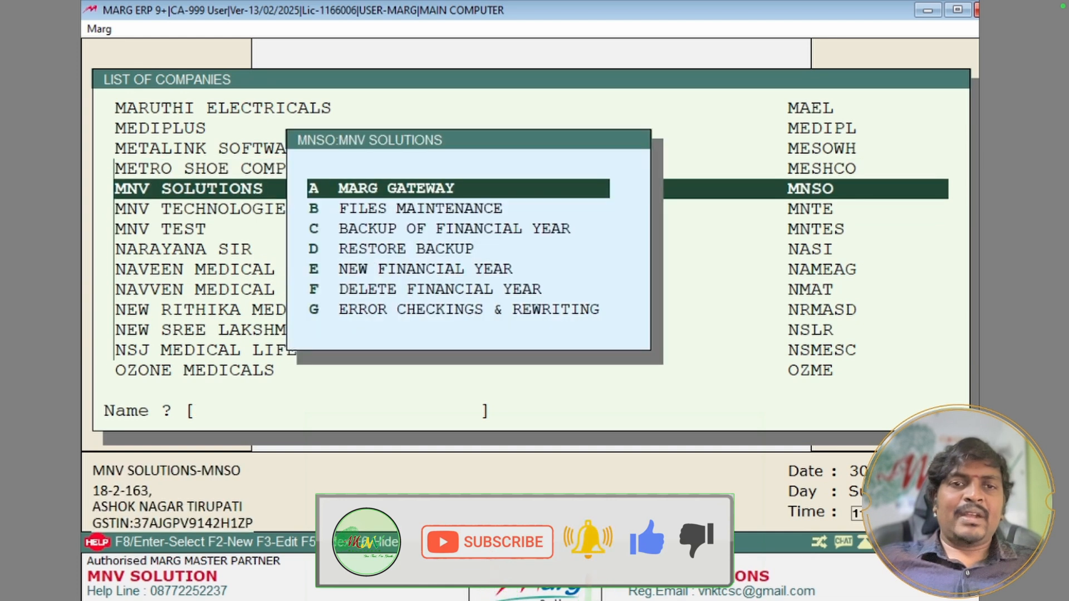
key("Escape")
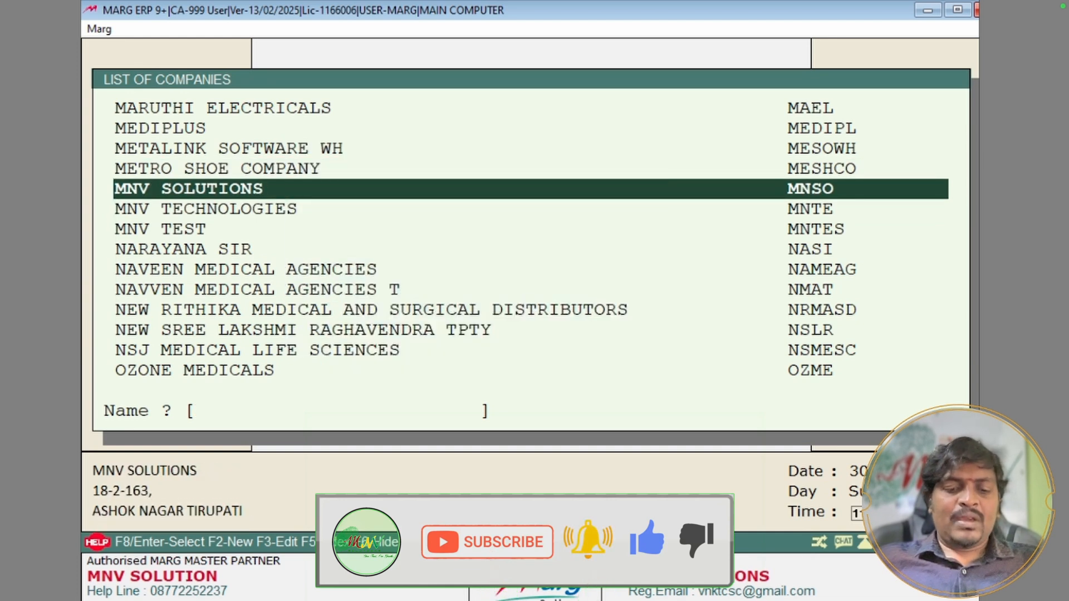
key("Return")
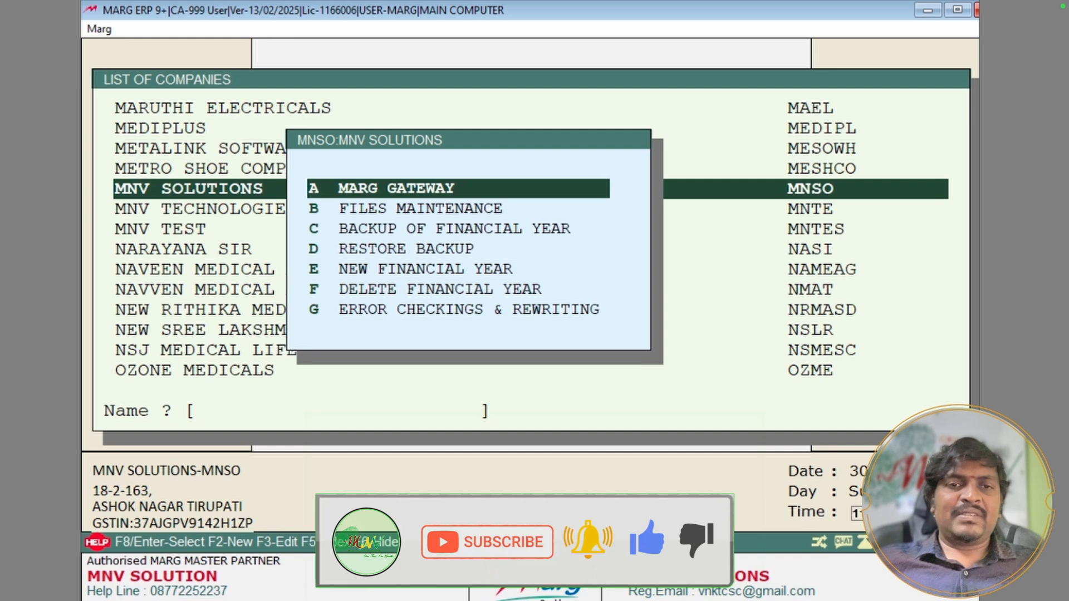
Start a backup of the 2024 - 2025 financial year for MNV SOLUTIONS.
key("Down")
key("Down")
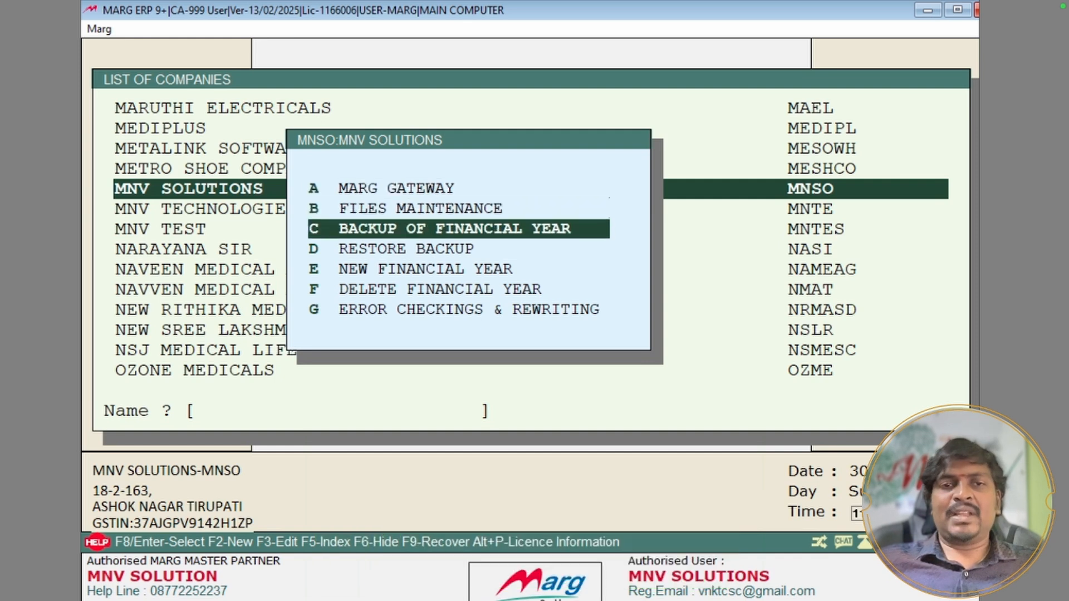
key("Return")
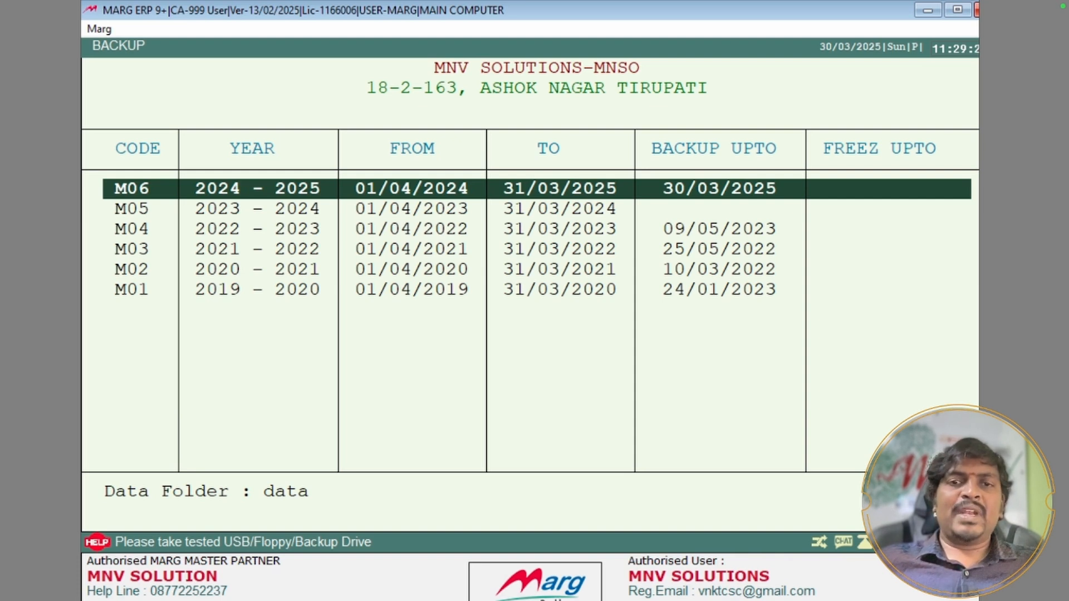
key("Return")
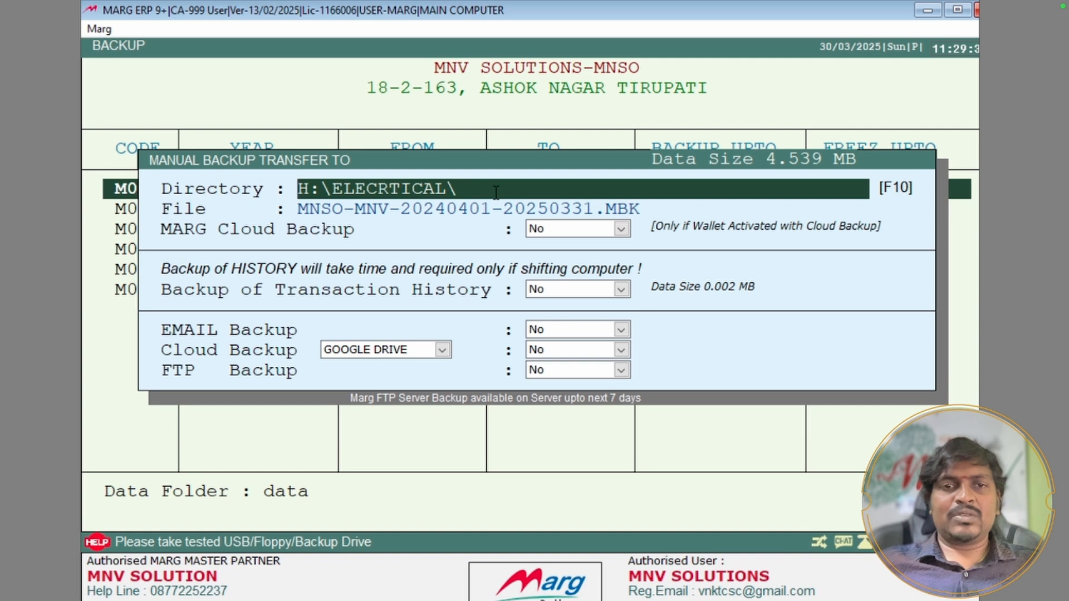
Include transaction history in the manual backup to H:\ELECRTICAL\, keep email, cloud and FTP backup at No, run it and return to the company list.
key("Return")
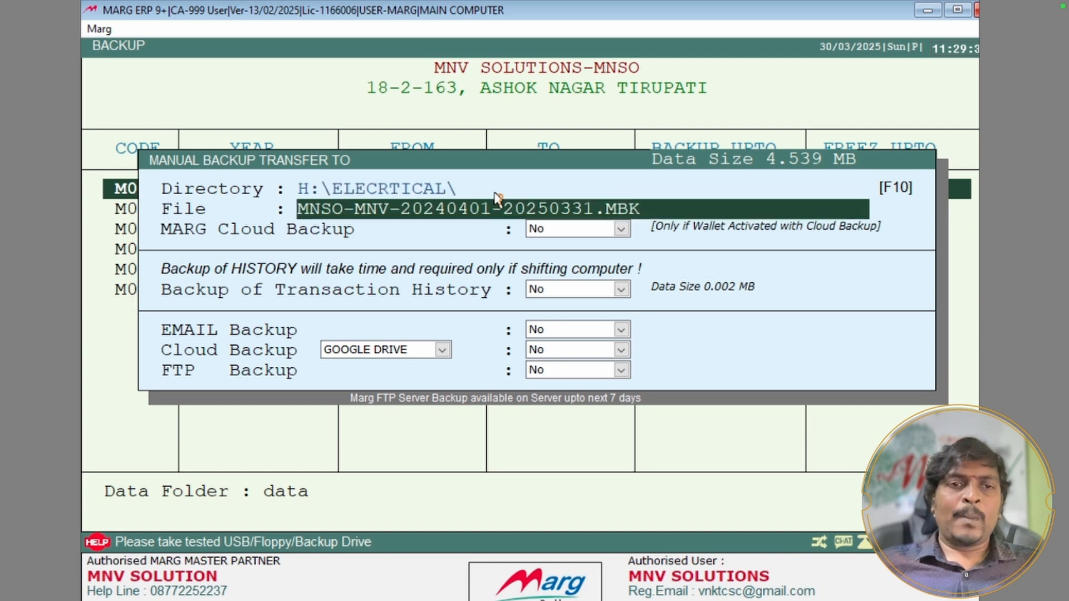
key("Return")
key("Return")
key("Return")
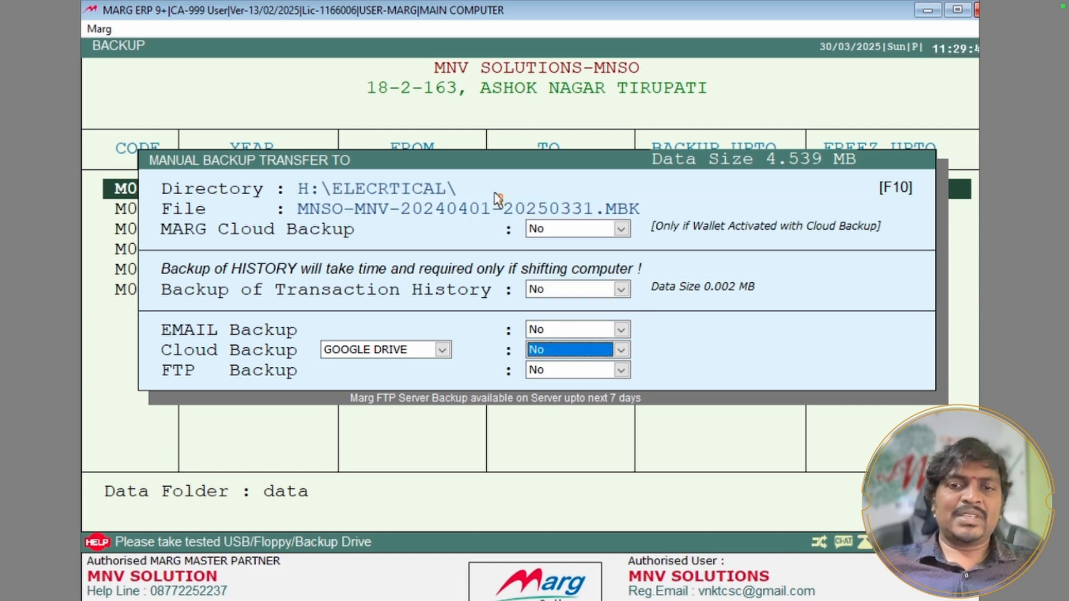
key("Up")
key("Up")
key("y")
key("Return")
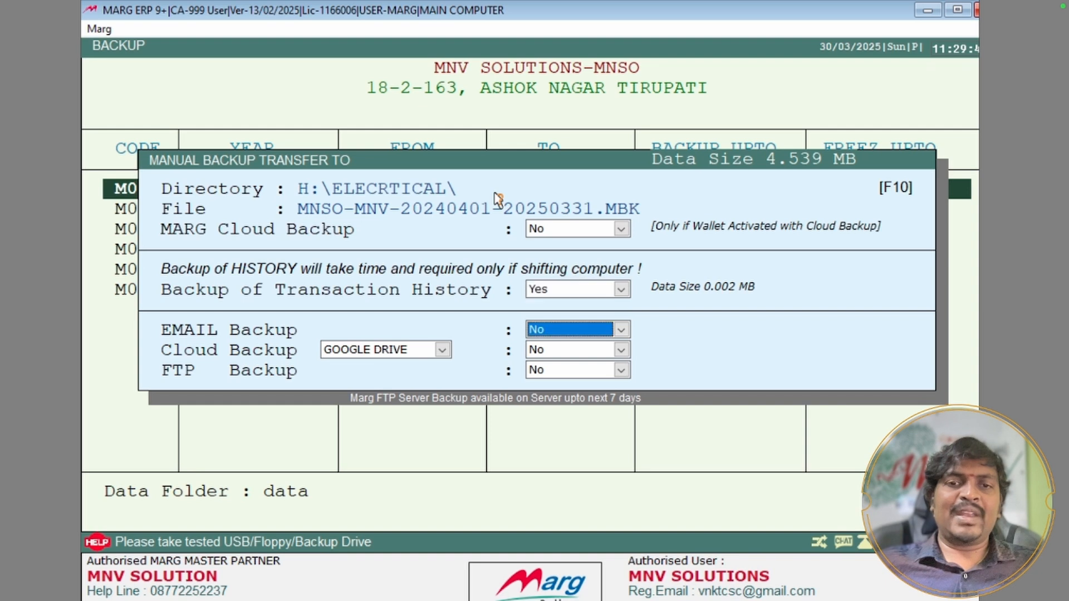
key("Return")
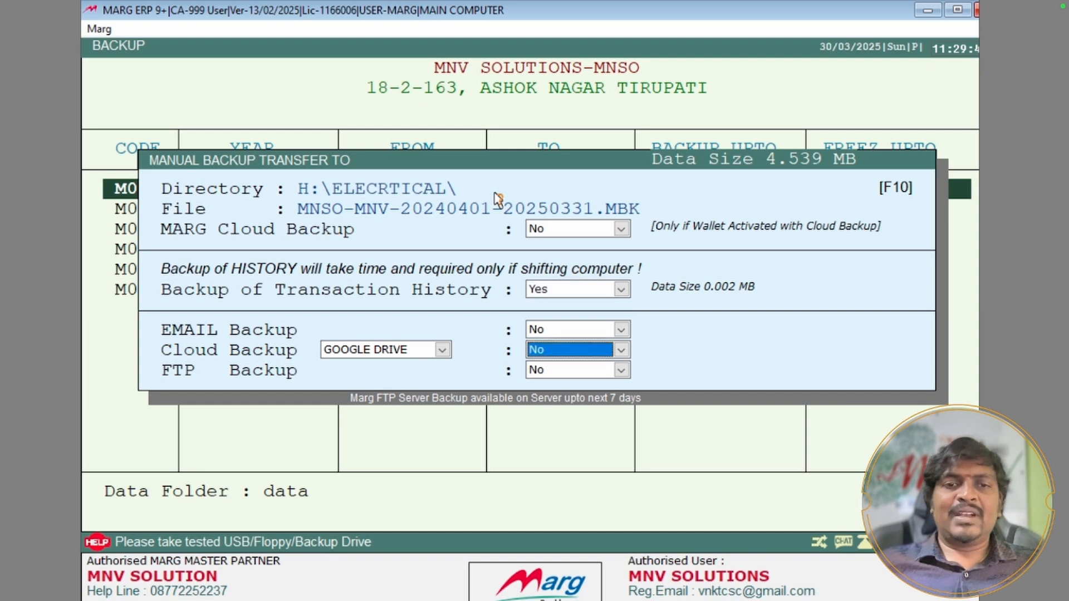
key("Return")
key("Return")
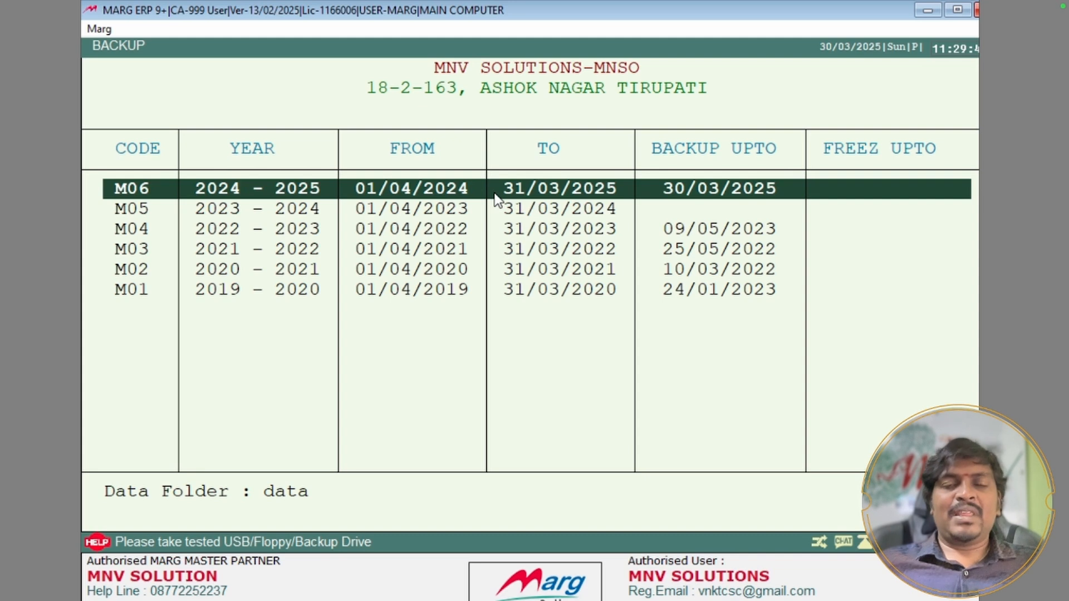
key("Escape")
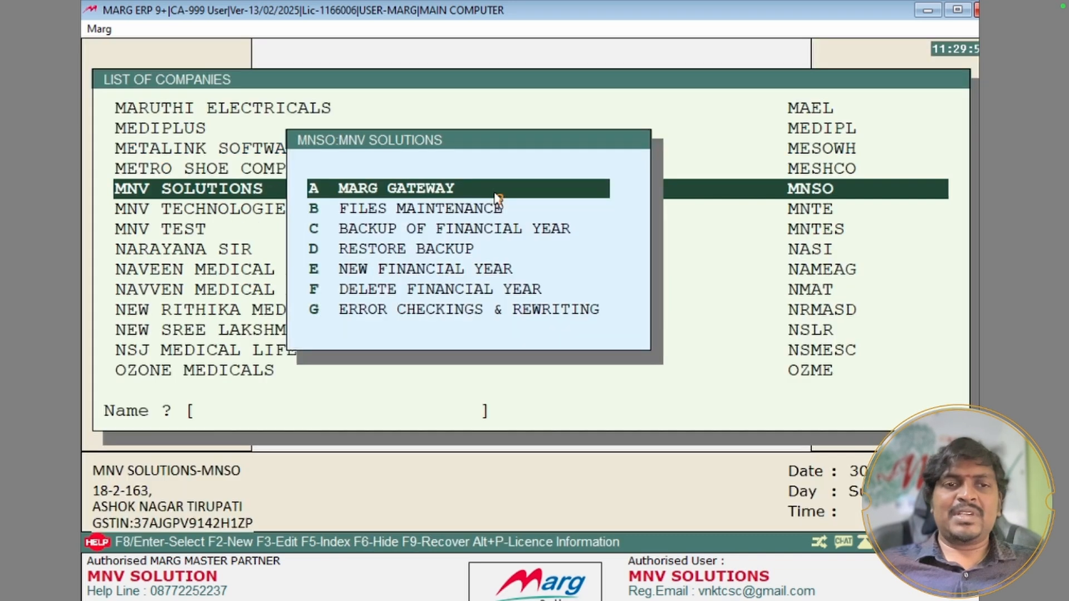
key("Escape")
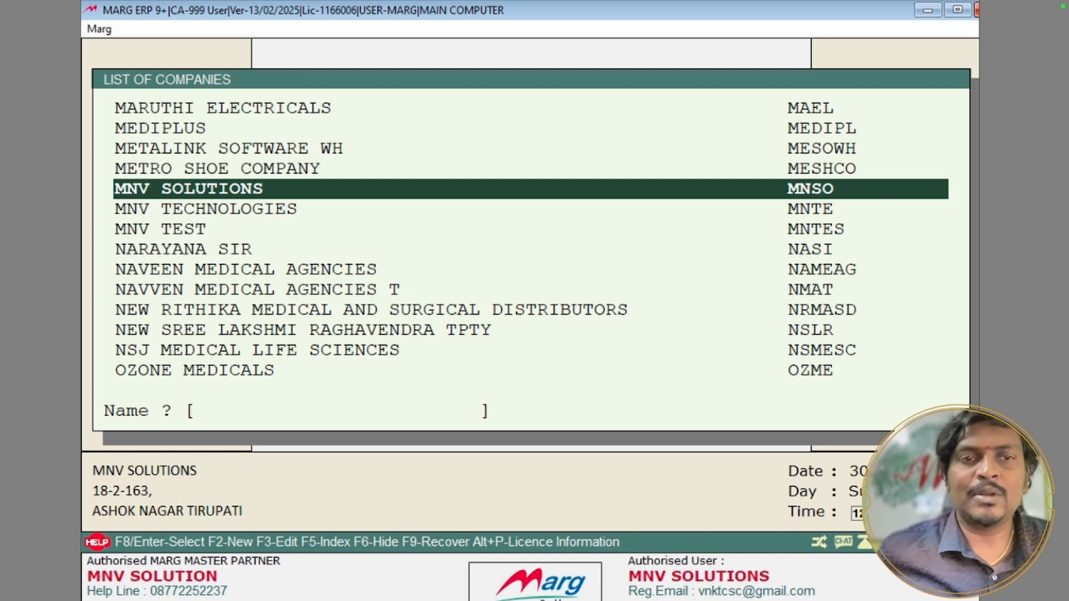
Run Error Checkings & Rewriting on the 2025 - 2026 financial year of MNV SOLUTIONS.
key("Return")
key("Down")
key("Down")
key("Down")
key("Down")
key("Down")
key("Down")
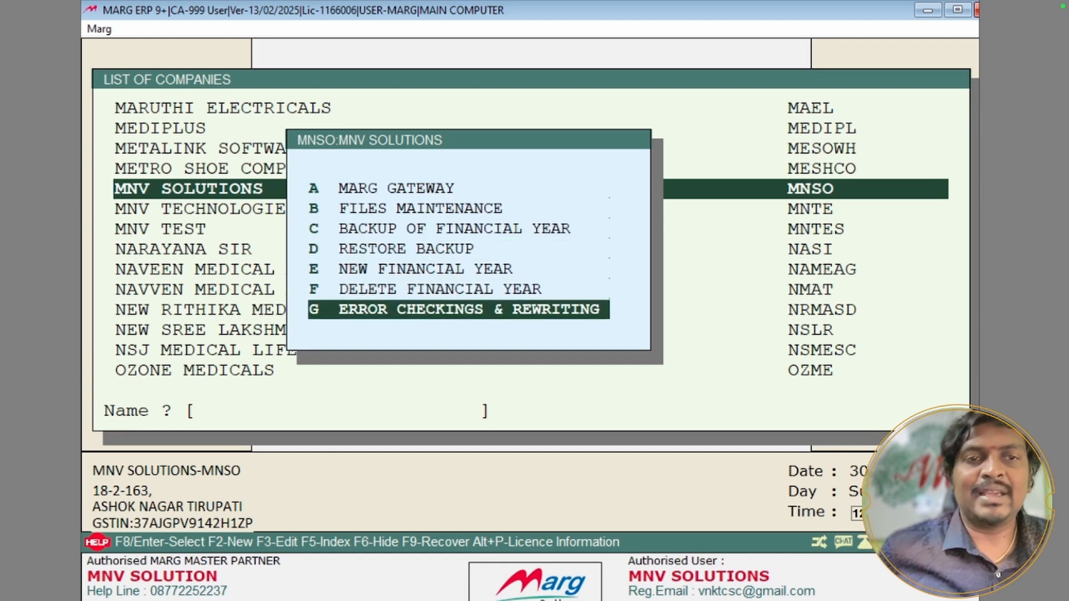
key("Return")
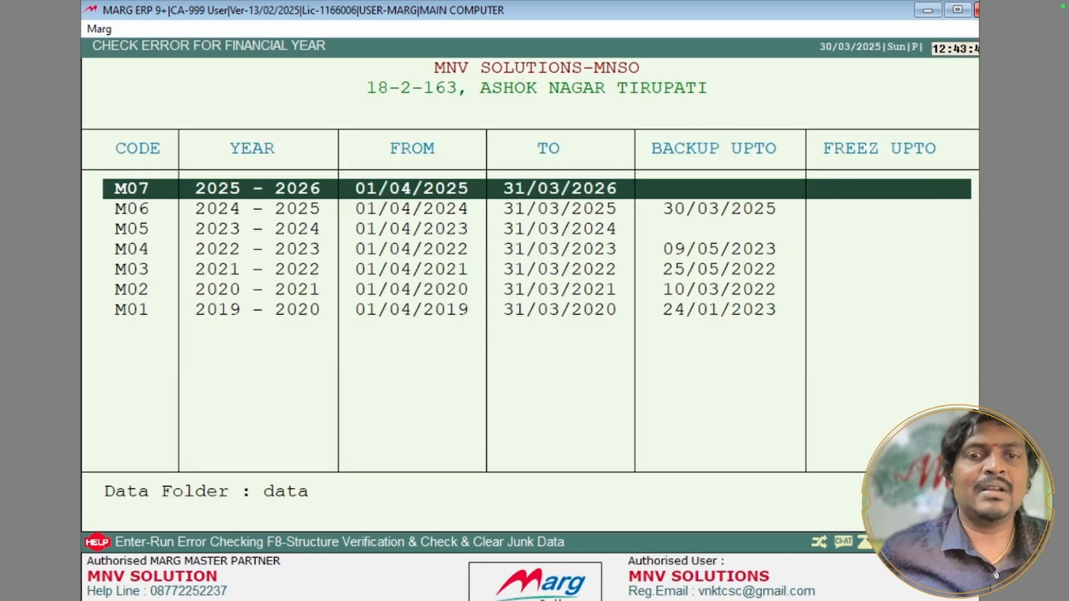
key("Return")
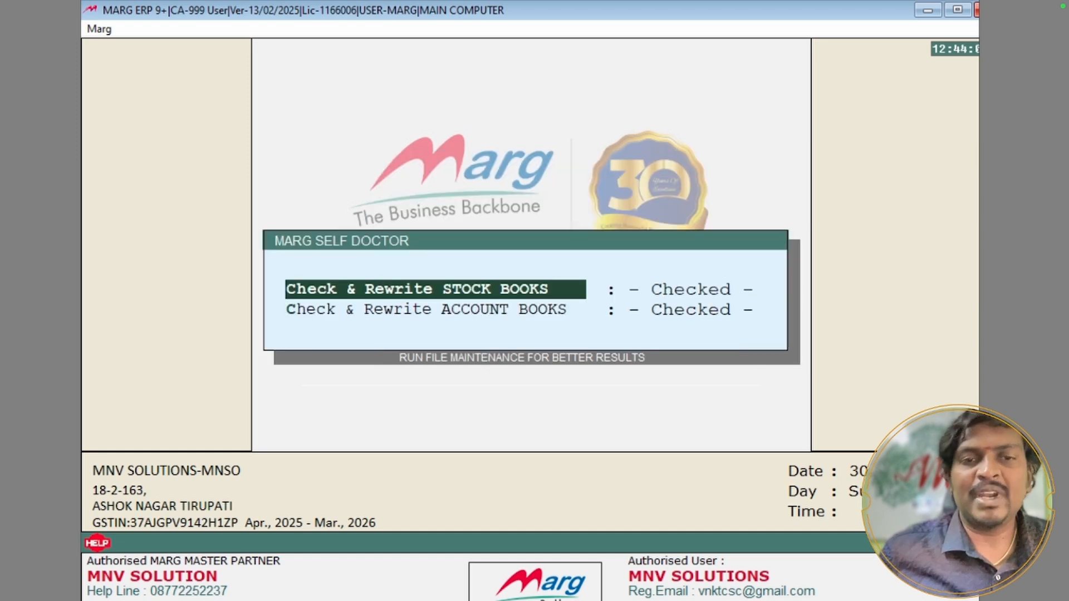
Run Files Maintenance for MNV SOLUTIONS and return from its 2025-2026 books to the company list.
key("Escape")
key("Down")
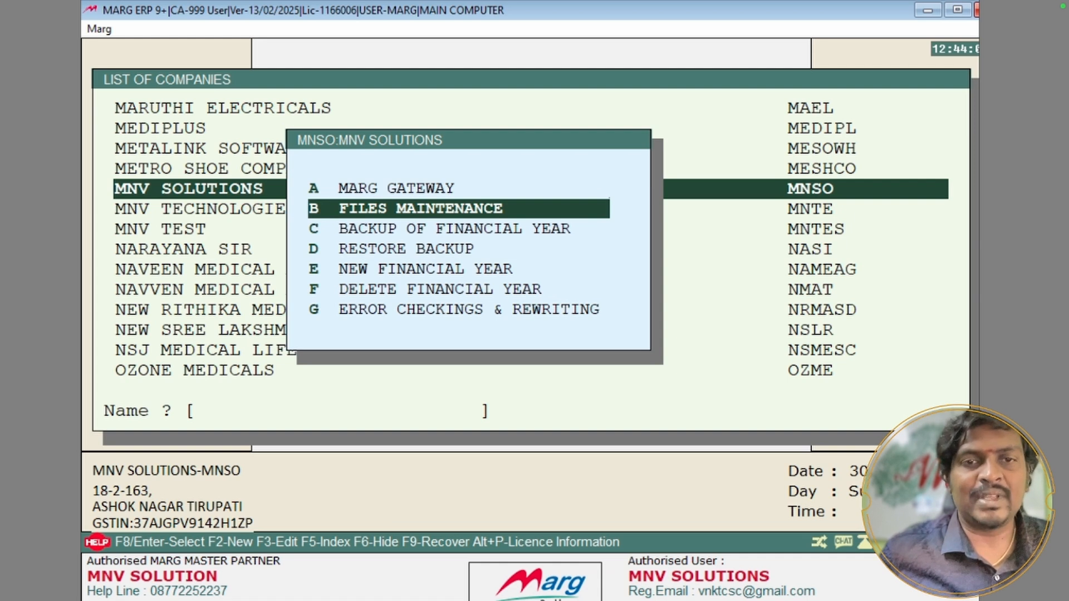
key("Return")
key("Return")
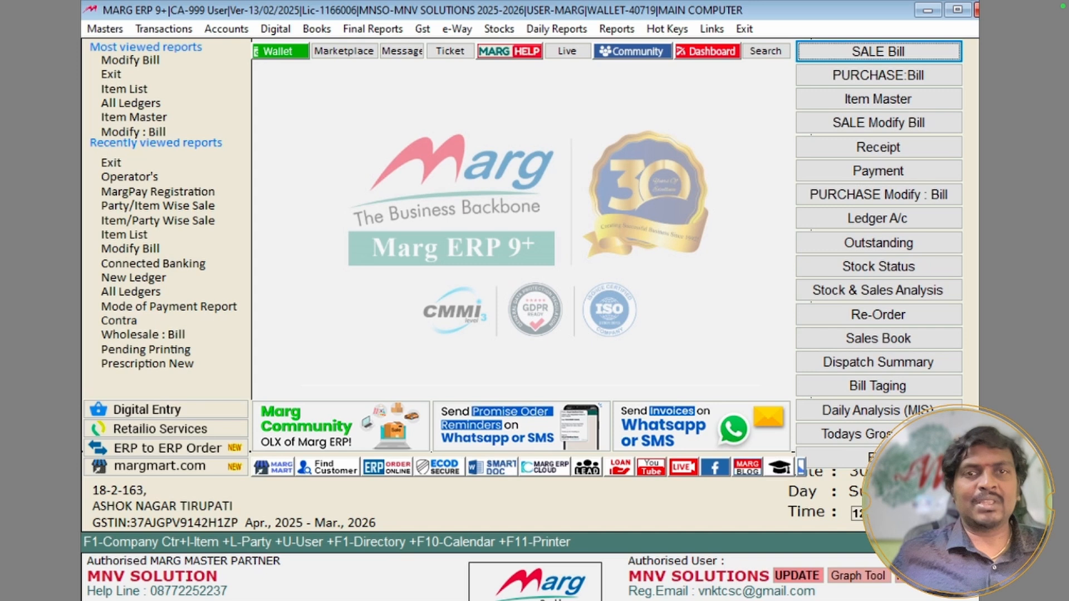
key("F1")
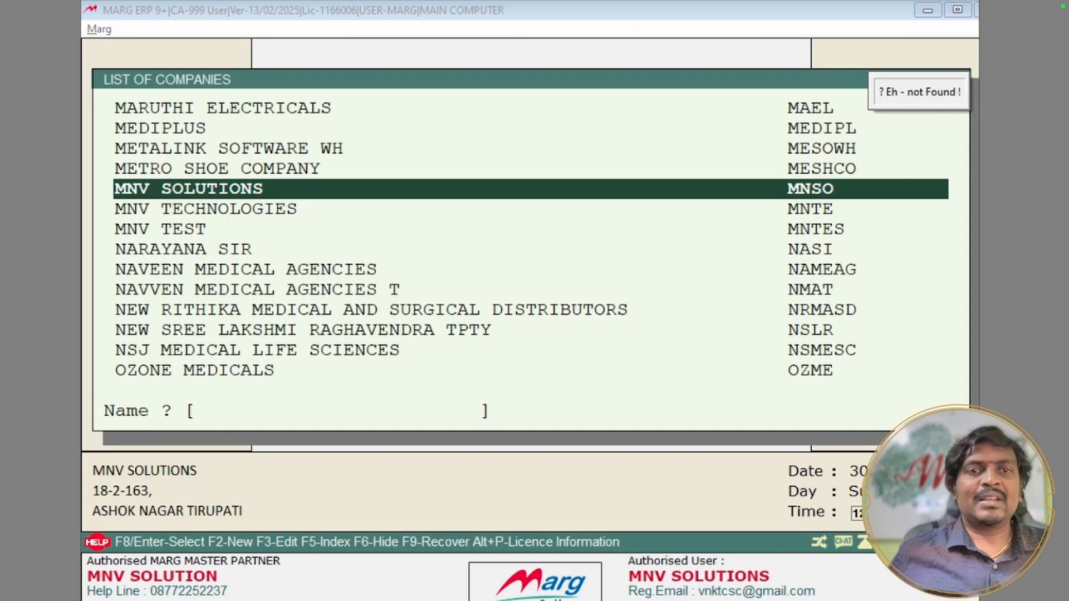
Start a new financial year for MNV SOLUTIONS from 01/04/2025 to 31/03/2026 and confirm creating the new books of account.
key("Return")
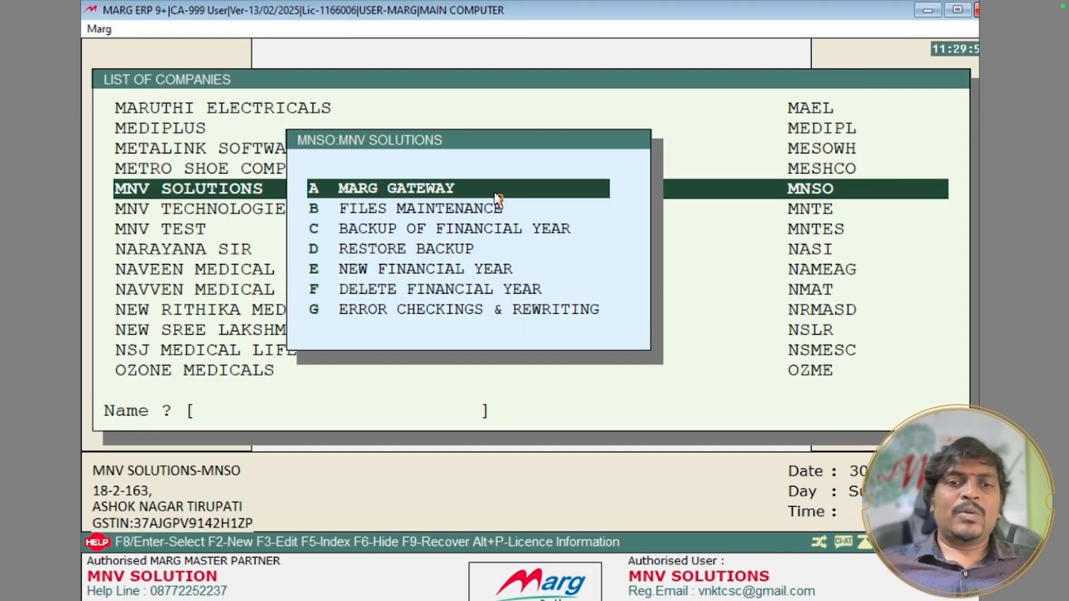
key("Down")
key("Down")
key("Down")
key("Down")
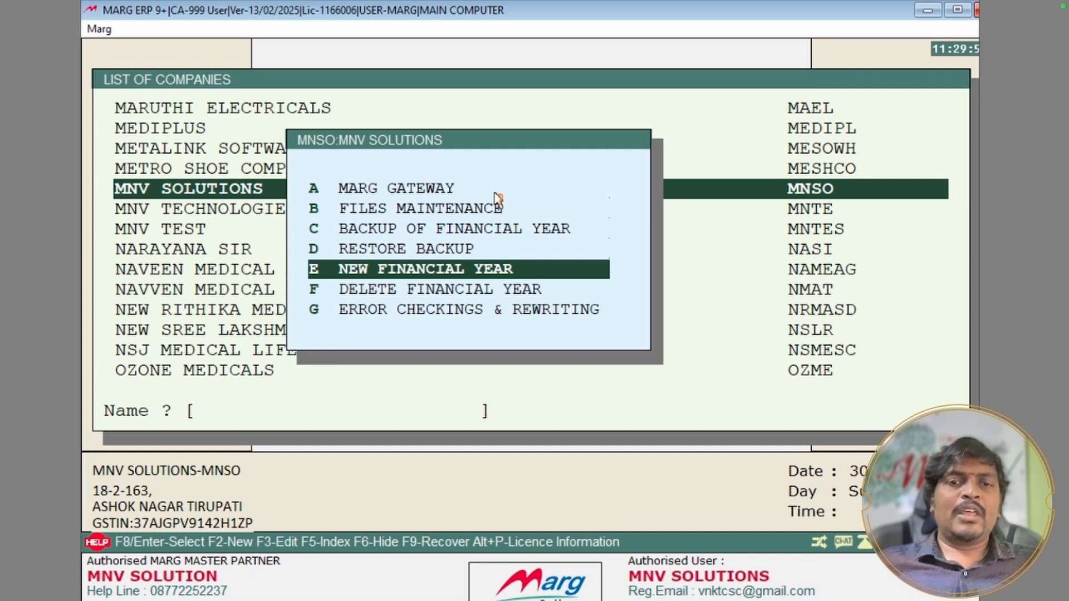
key("Return")
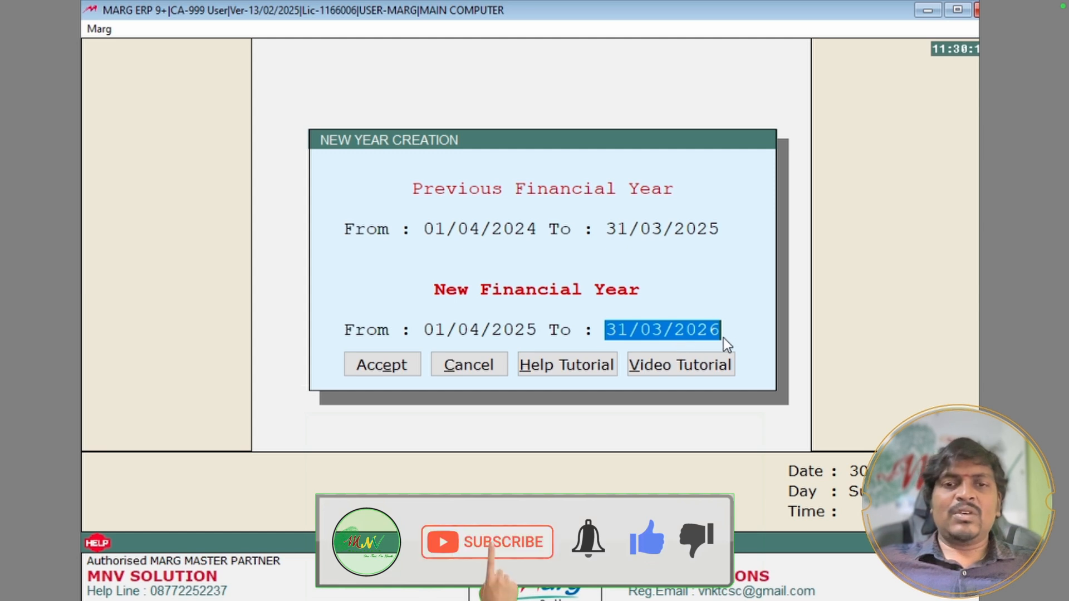
left_click(402, 367)
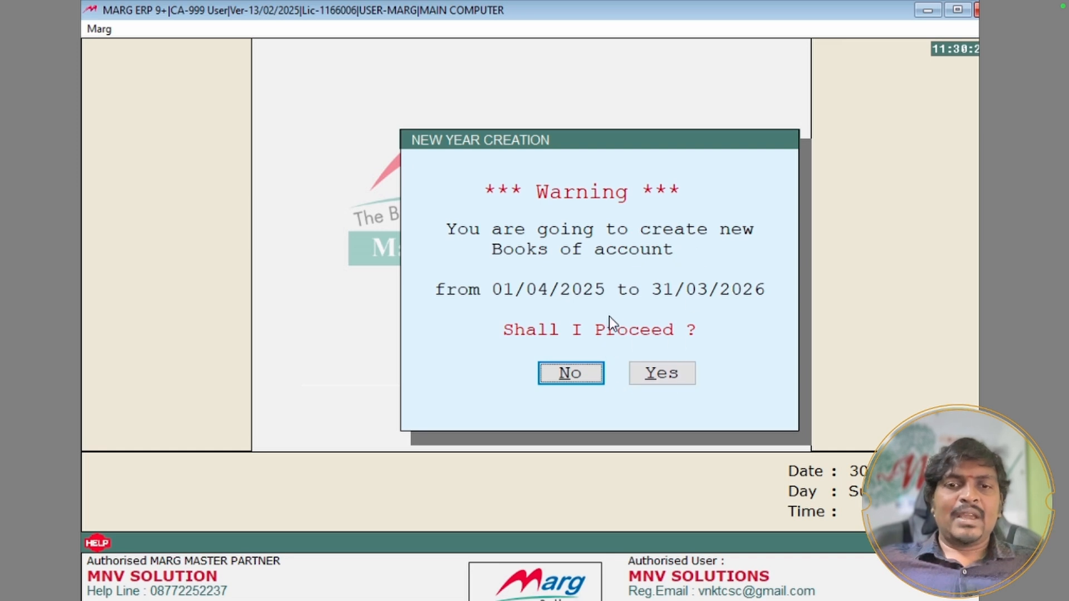
left_click(646, 376)
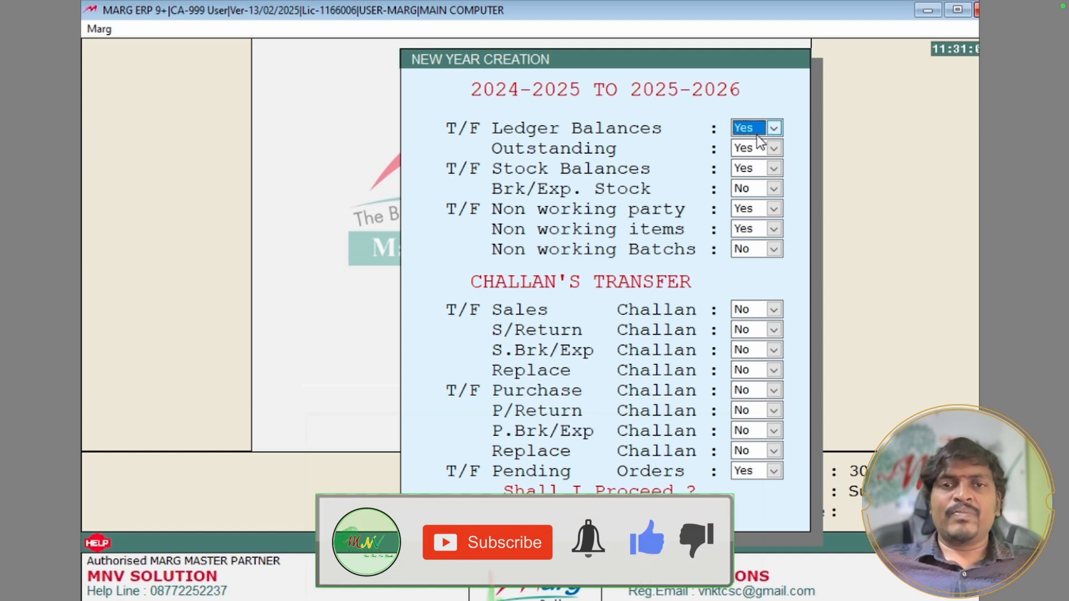
Transfer ledger, outstanding and stock balances plus non-working parties and items with Yes; keep Brk/Exp. Stock and non-working batches at No.
left_click(747, 148)
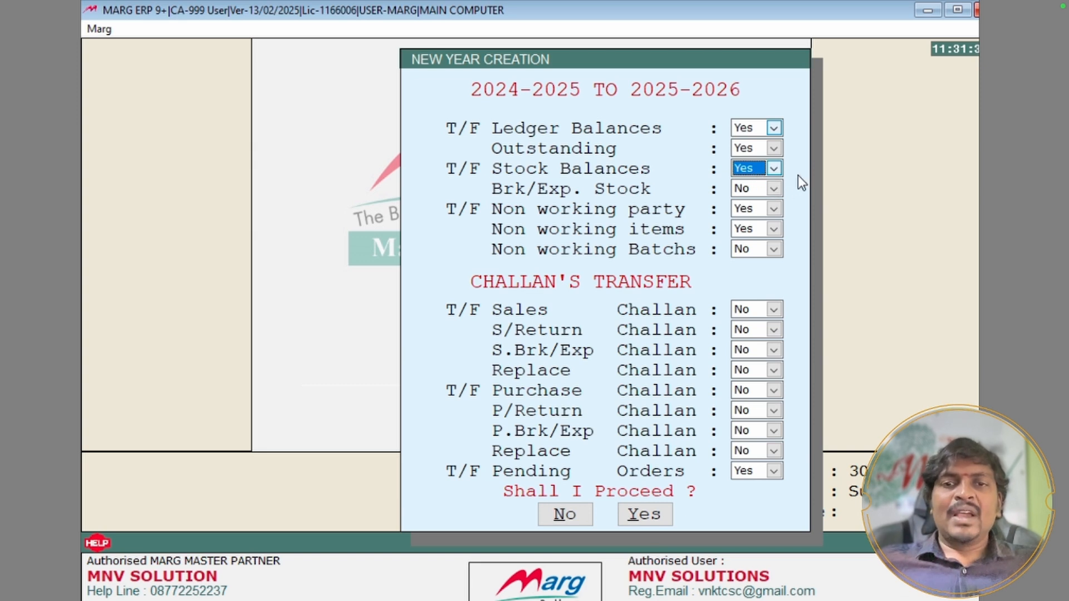
left_click(753, 188)
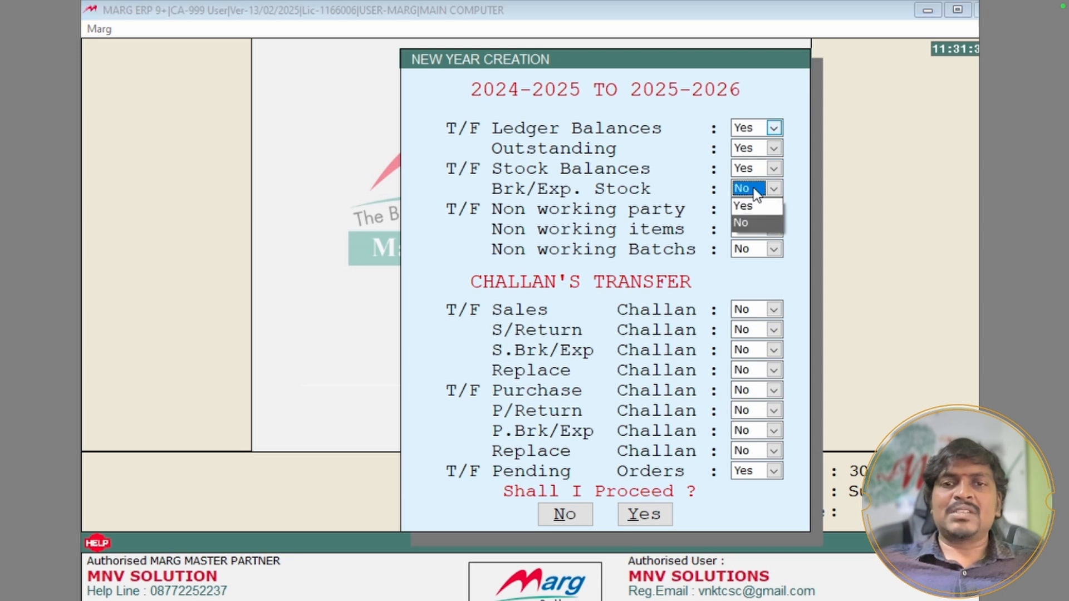
left_click(754, 188)
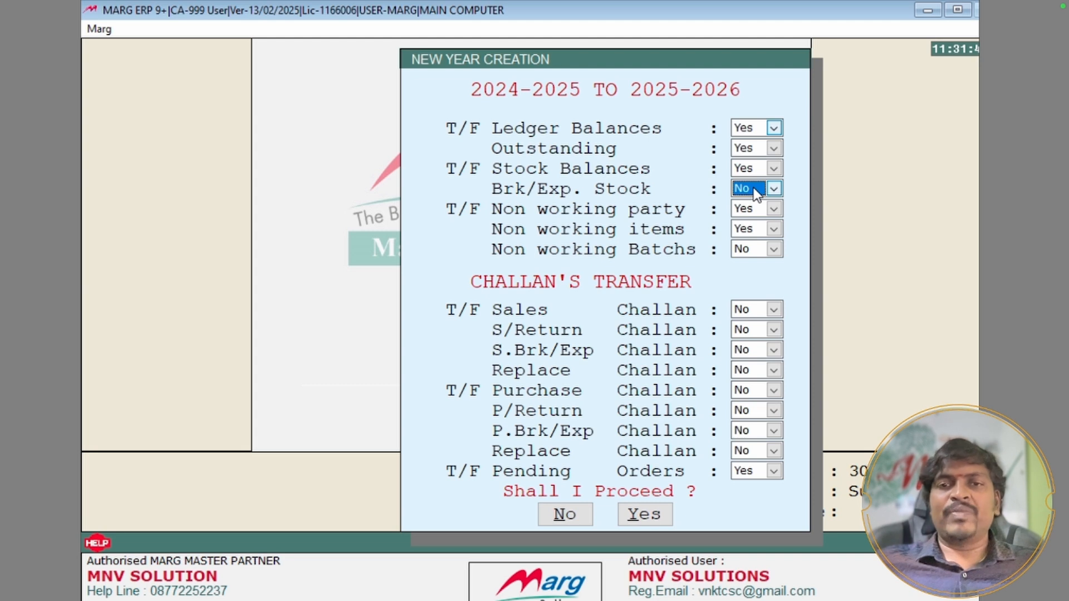
key("Return")
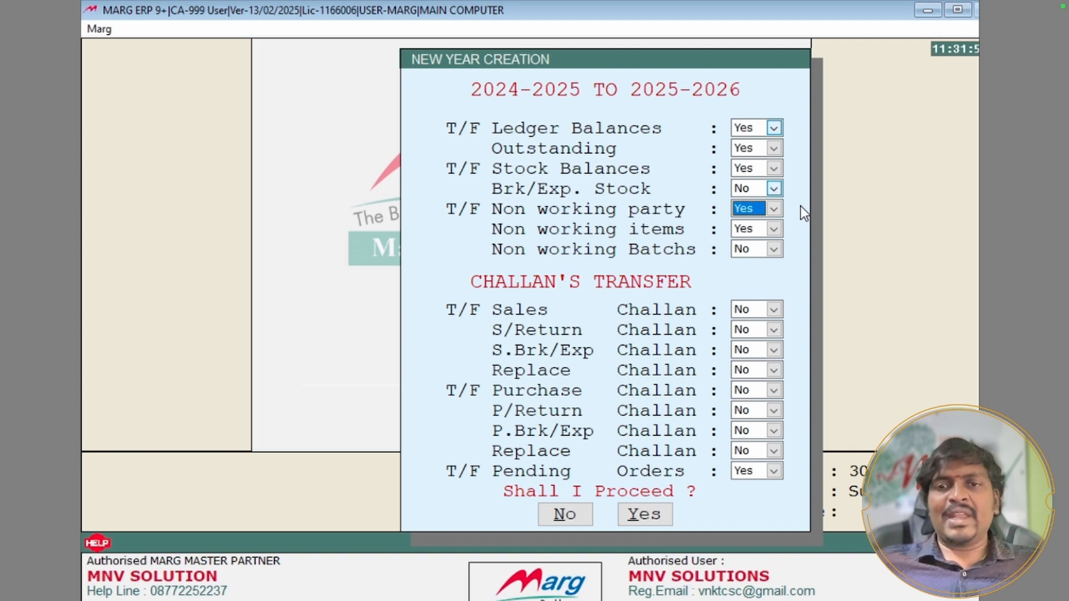
key("Return")
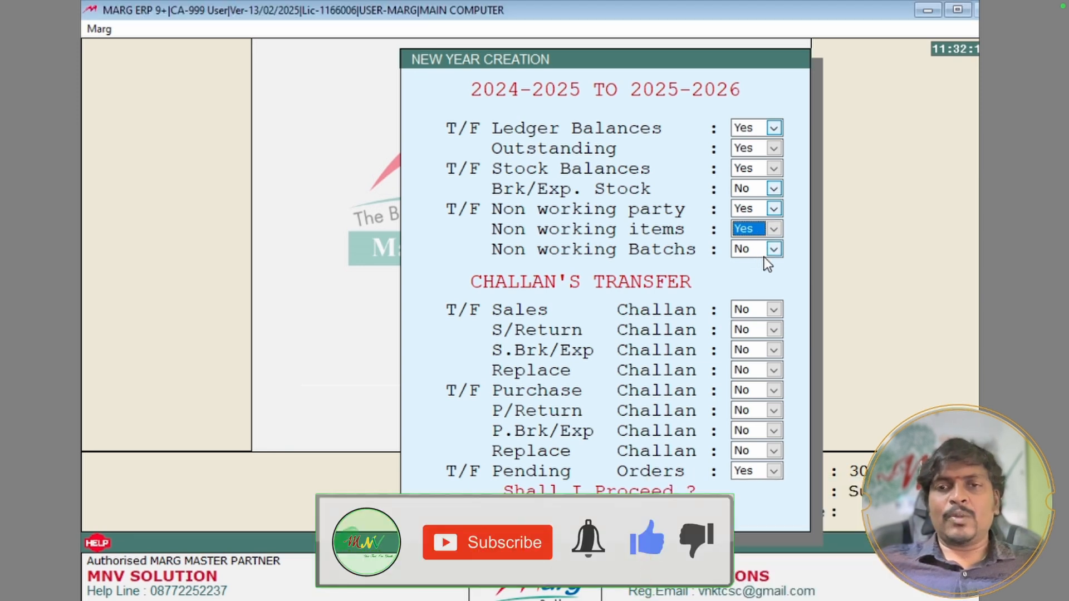
key("Return")
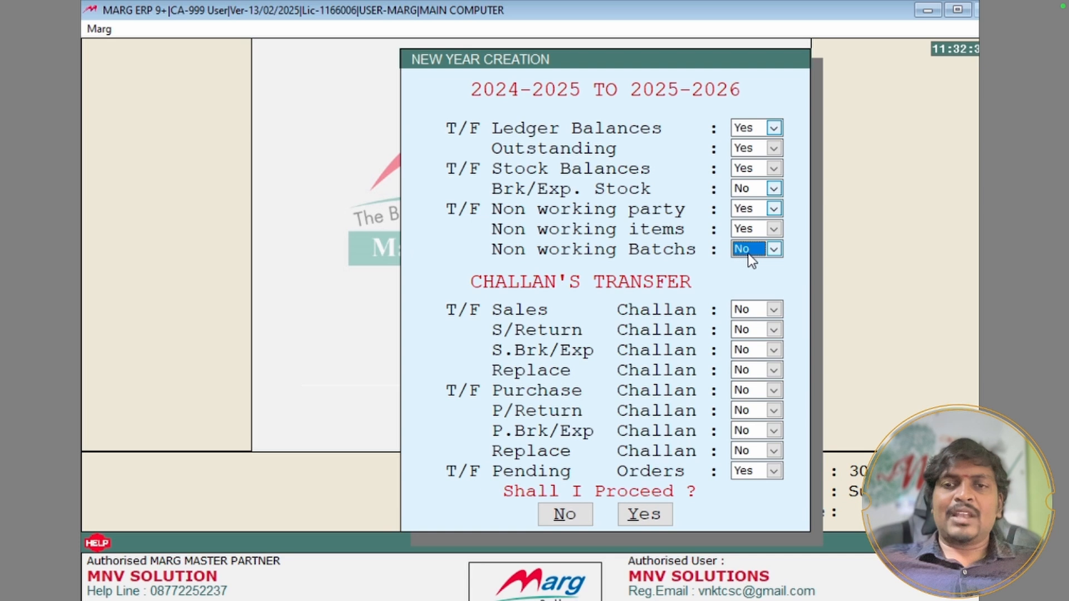
key("Return")
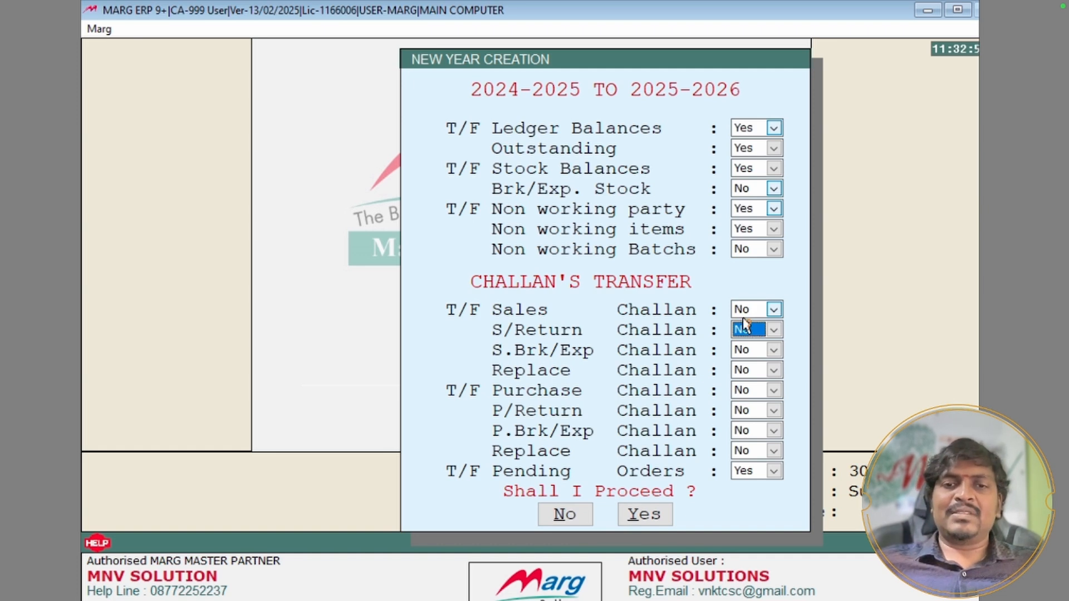
Keep the transfer of all sales and purchase challans, including return, breakage/expiry and replacement challans, at No.
key("Return")
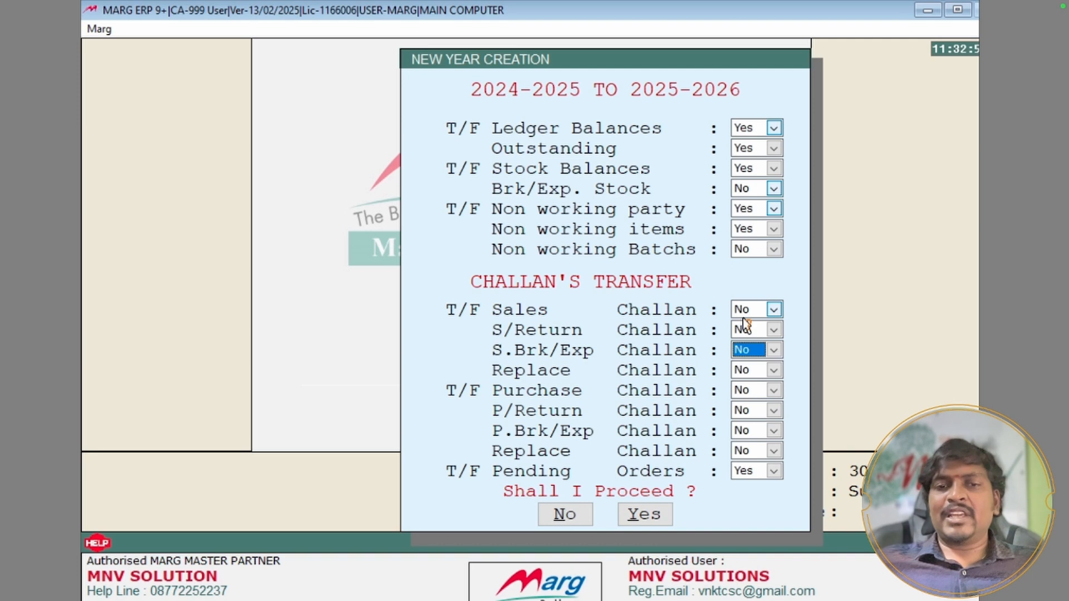
key("Return")
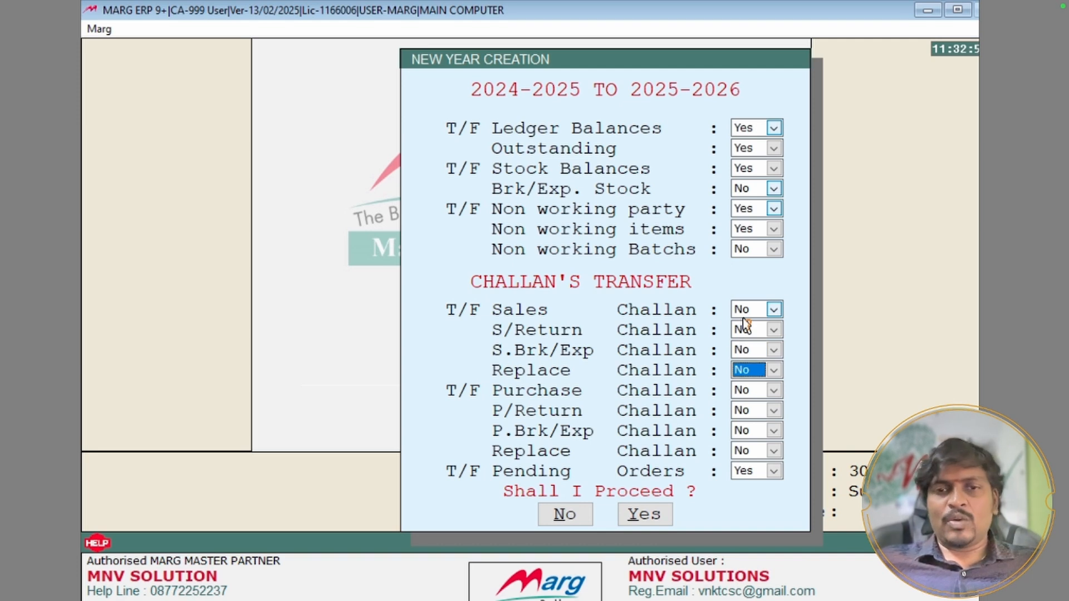
key("Return")
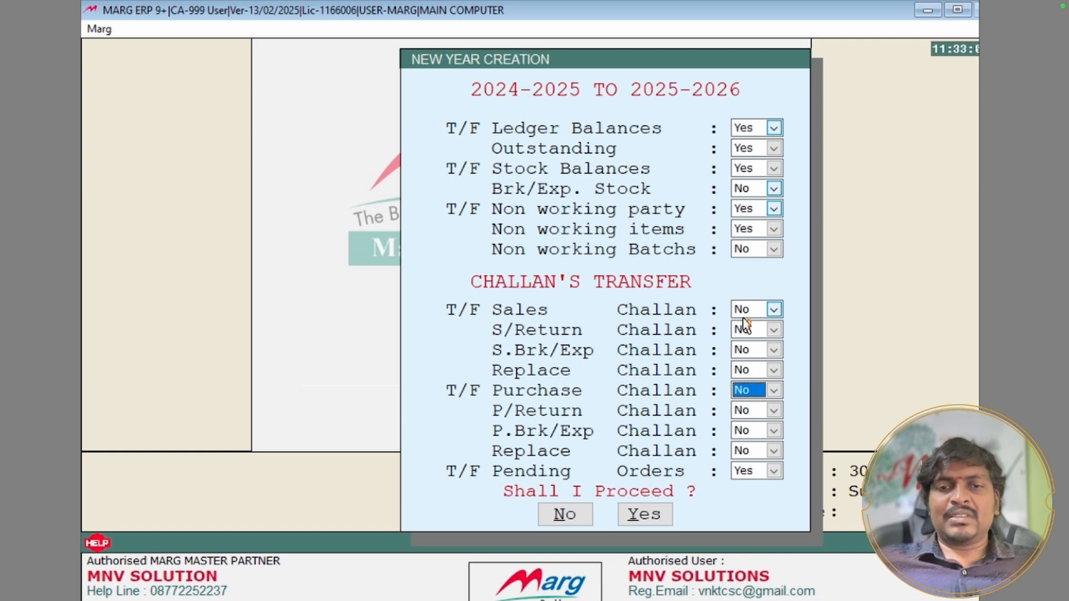
key("Return")
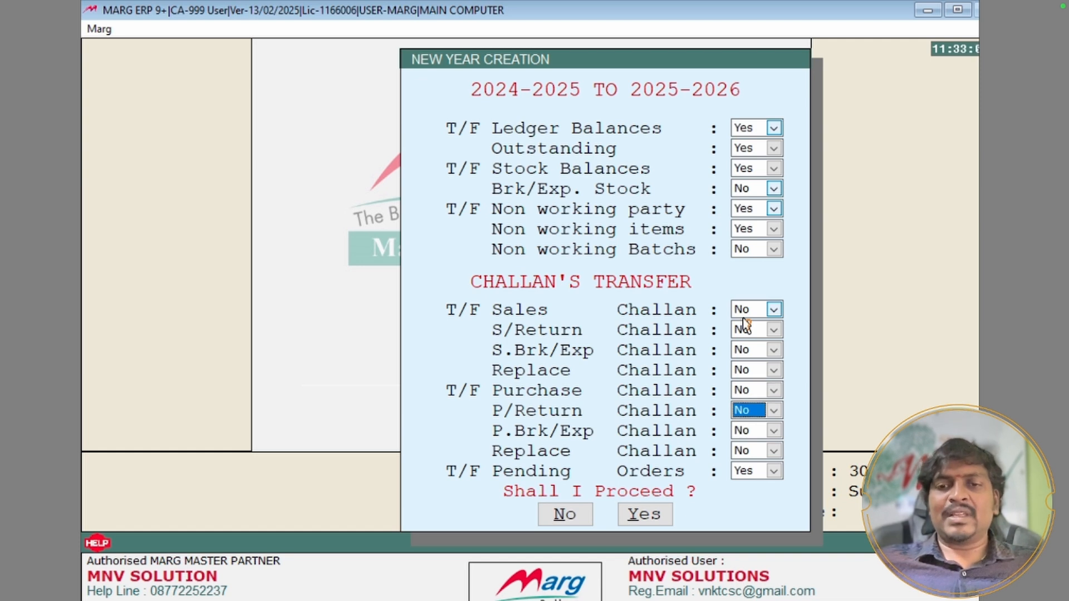
key("Return")
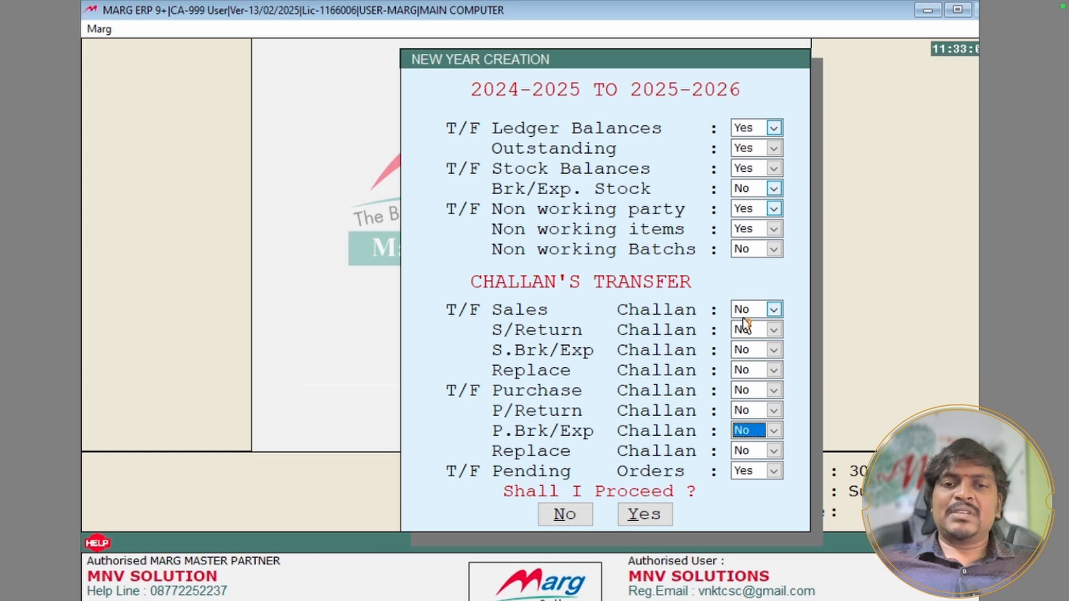
key("Return")
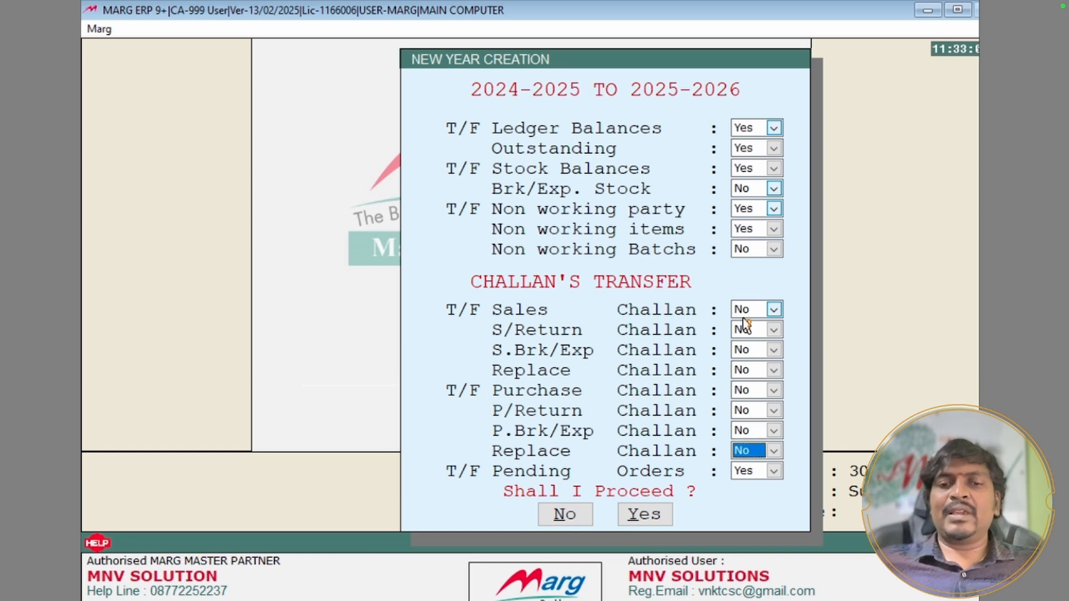
key("Return")
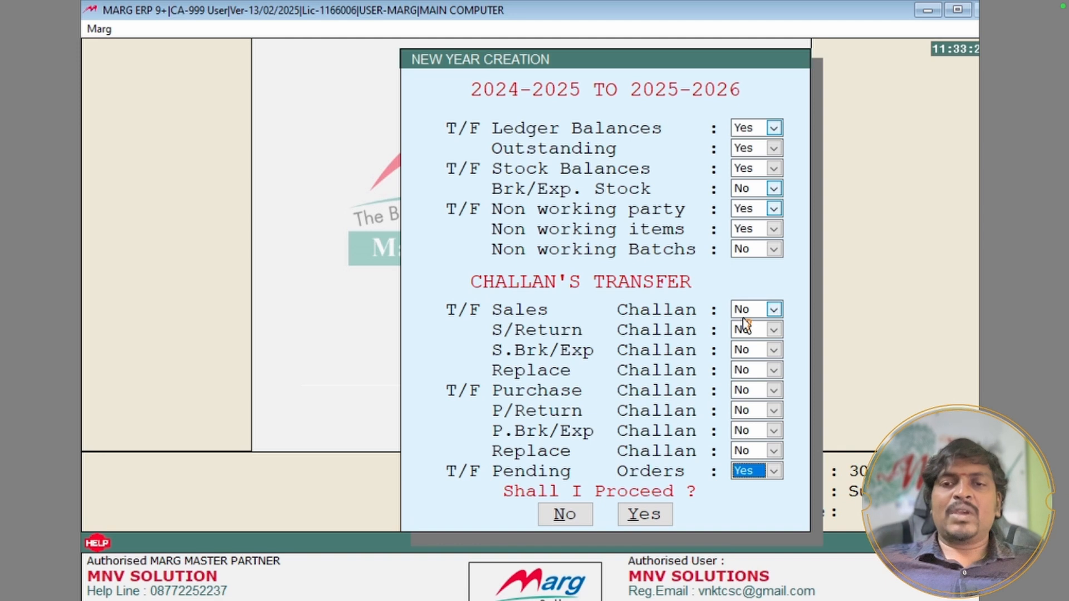
Keep the pending orders transfer at Yes, proceed with creating the 2025-2026 year and dismiss the create-history alert.
key("Return")
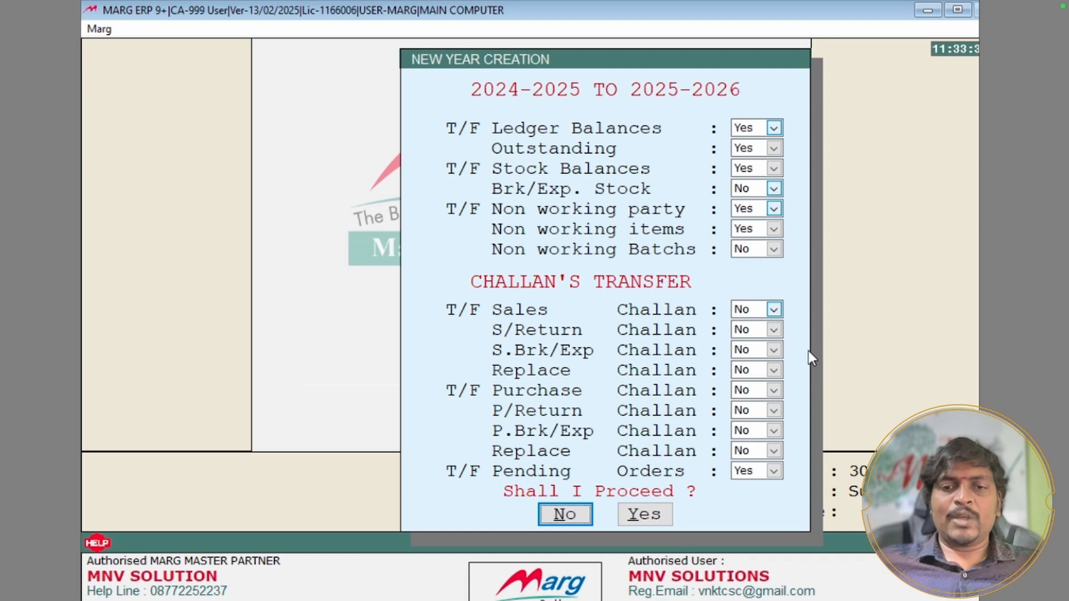
key("Right")
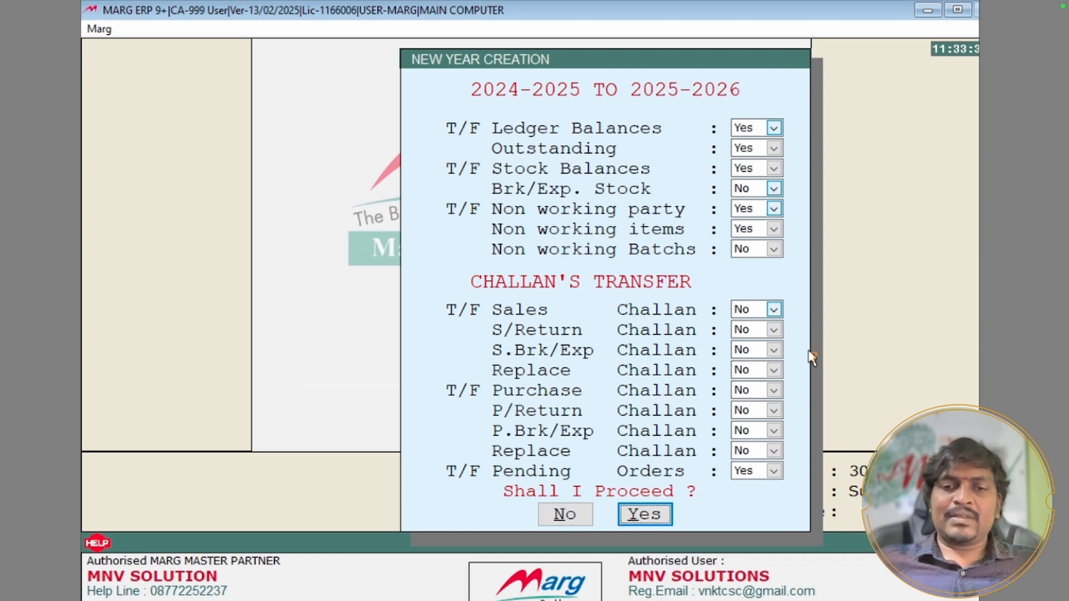
key("Return")
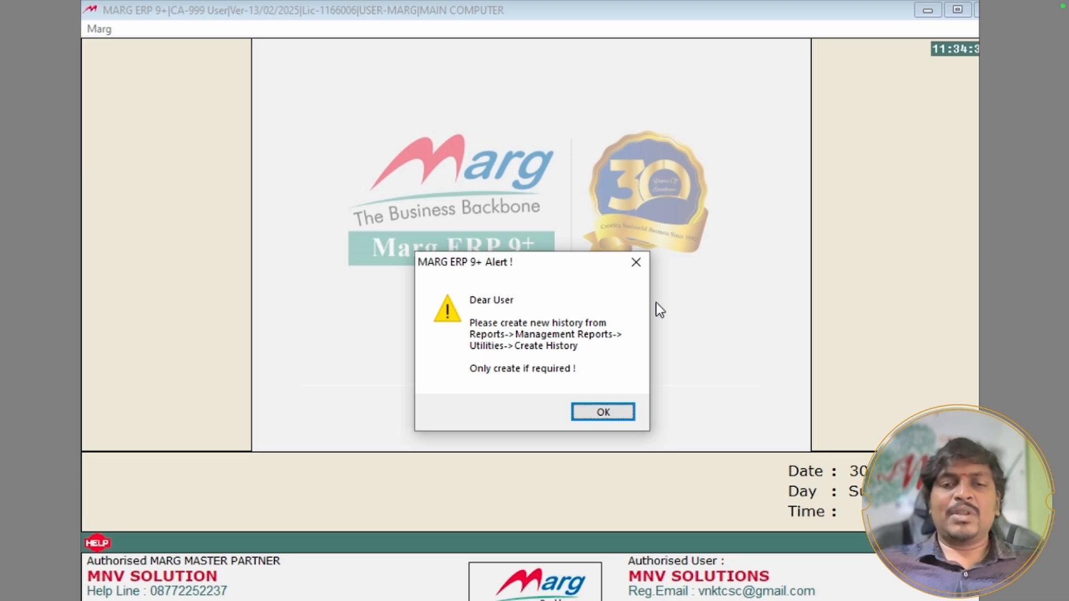
key("Return")
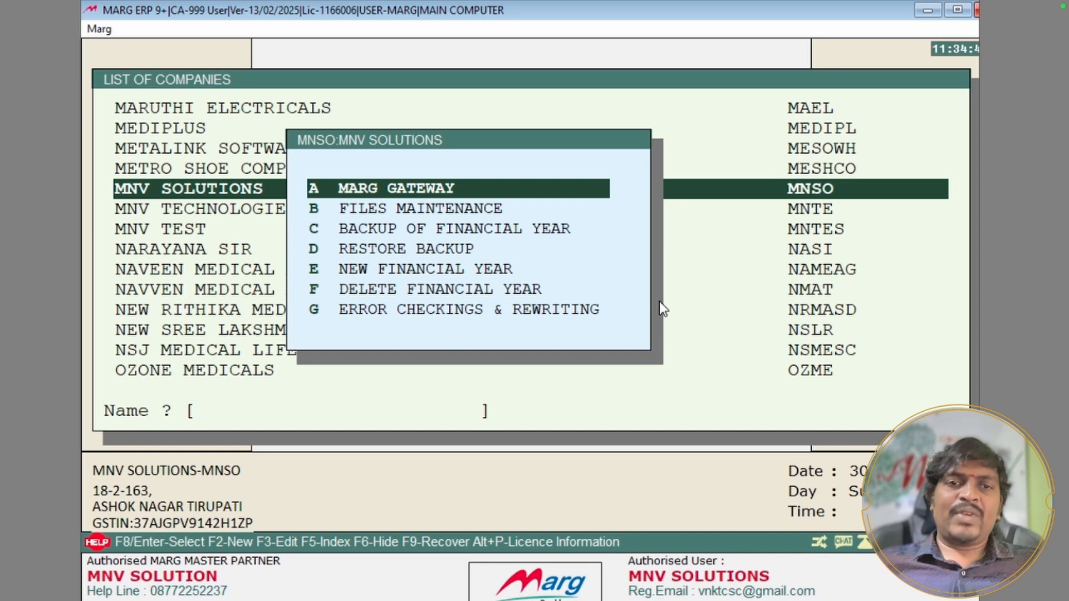
Open the 2025 - 2026 books of MNV SOLUTIONS through Marg Gateway.
key("Return")
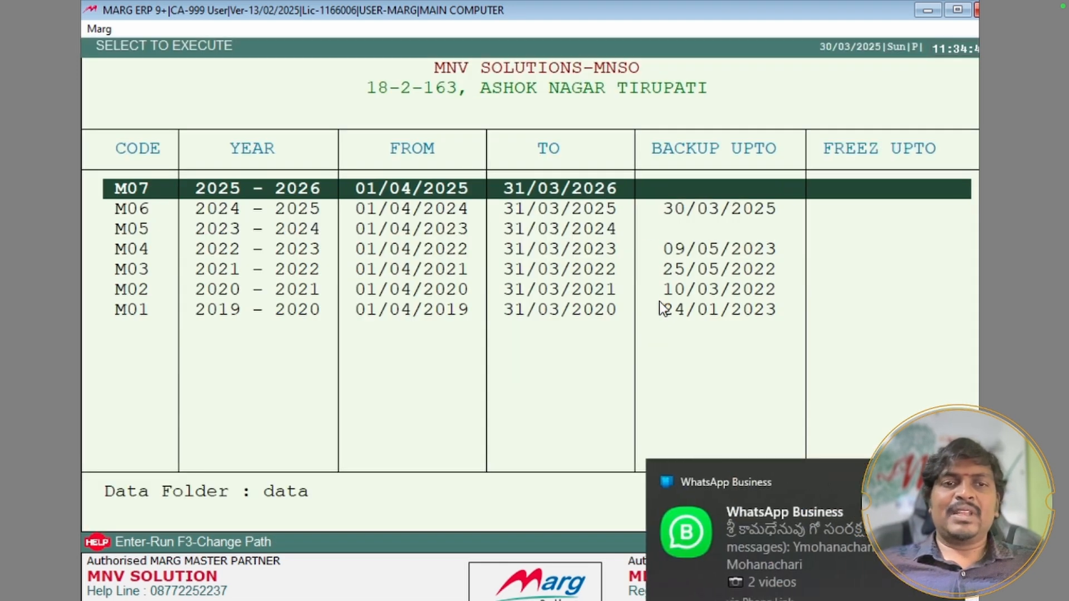
key("Down")
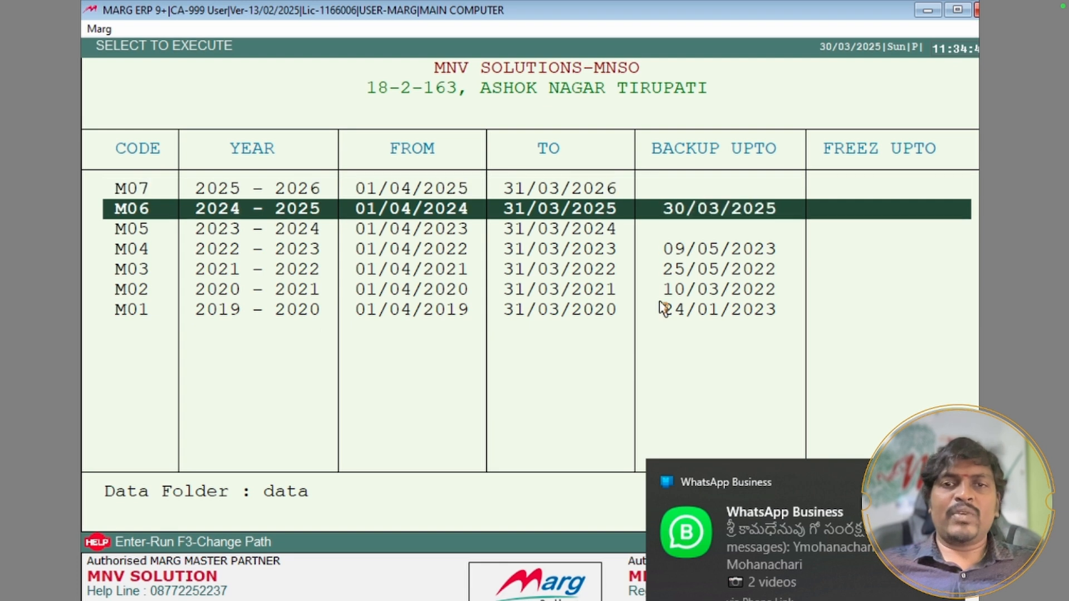
key("Up")
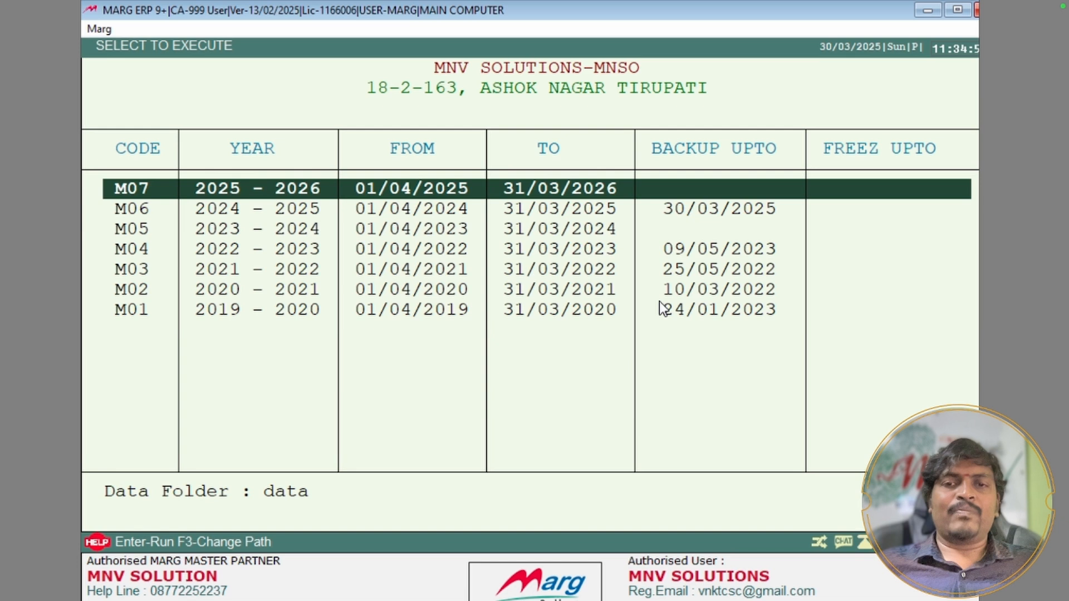
key("Return")
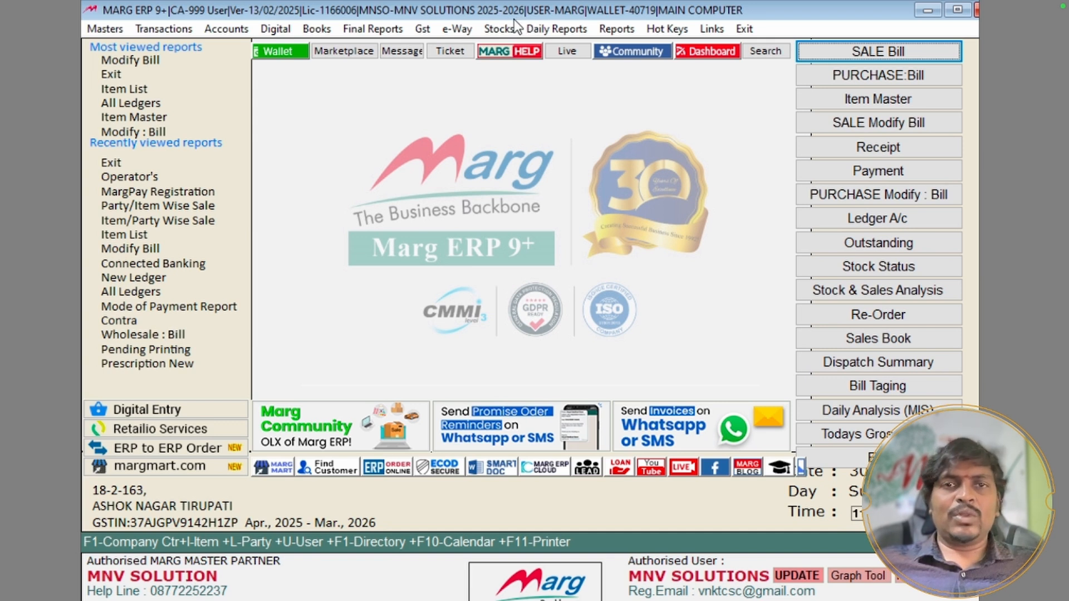
Create the bill history up to 01/04/2020 with the Create Bill History utility, confirming with SURE.
left_click(621, 26)
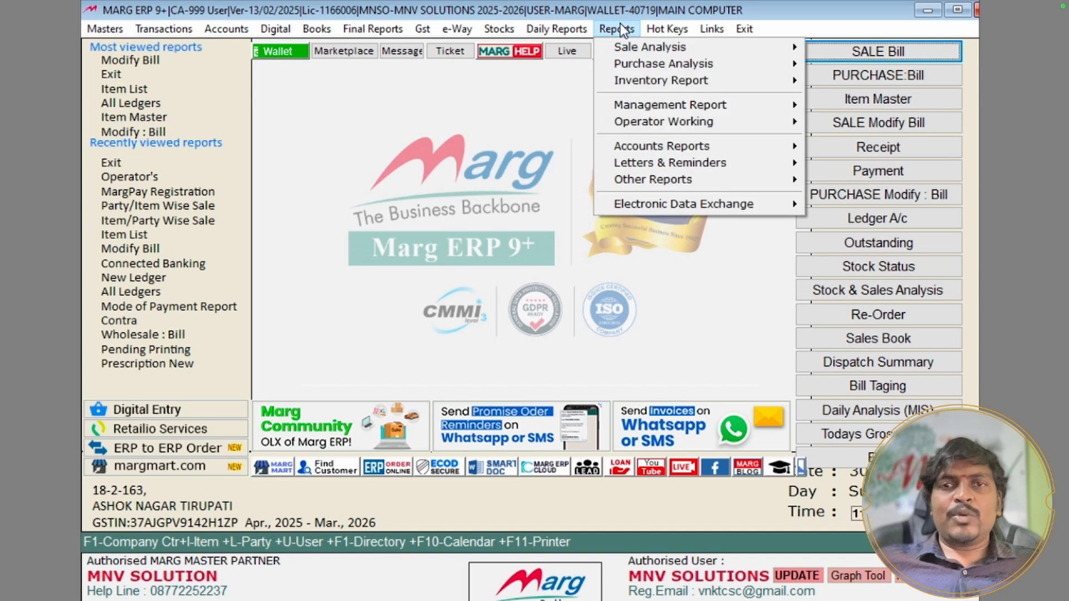
mouse_move(669, 103)
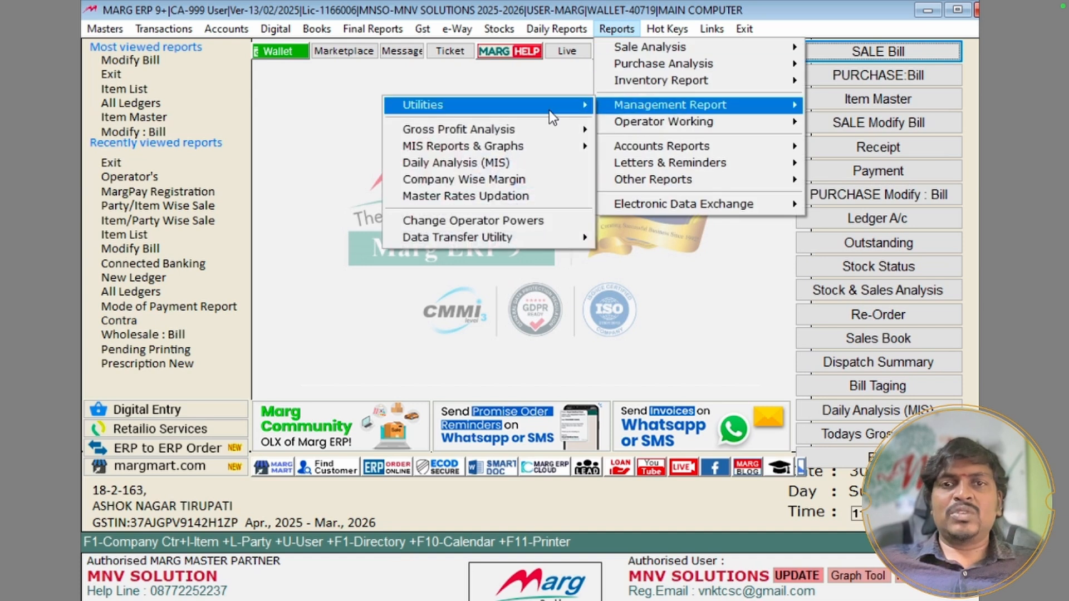
mouse_move(549, 110)
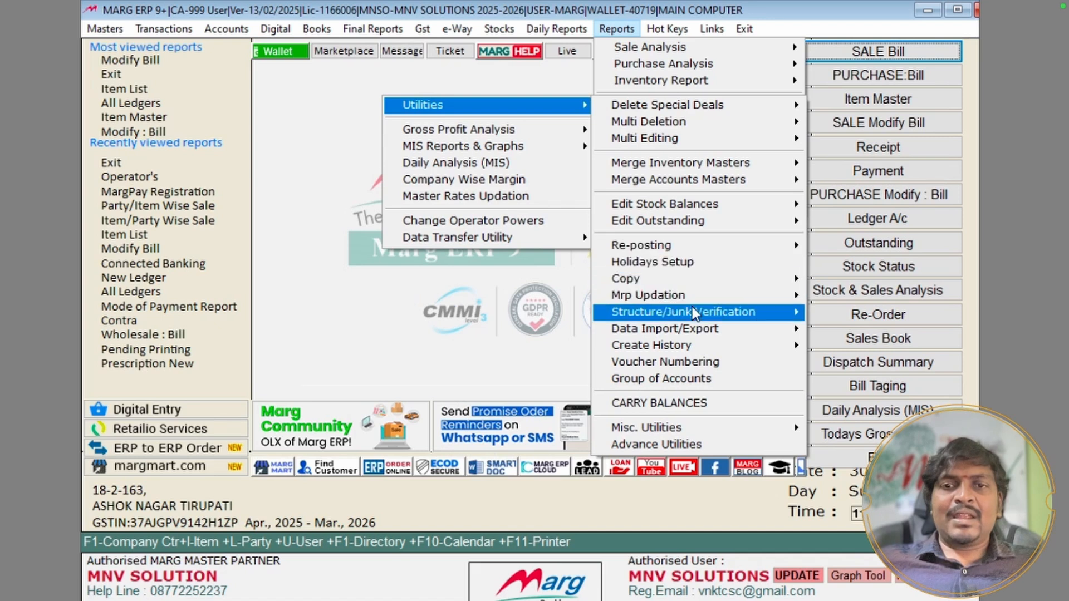
mouse_move(687, 345)
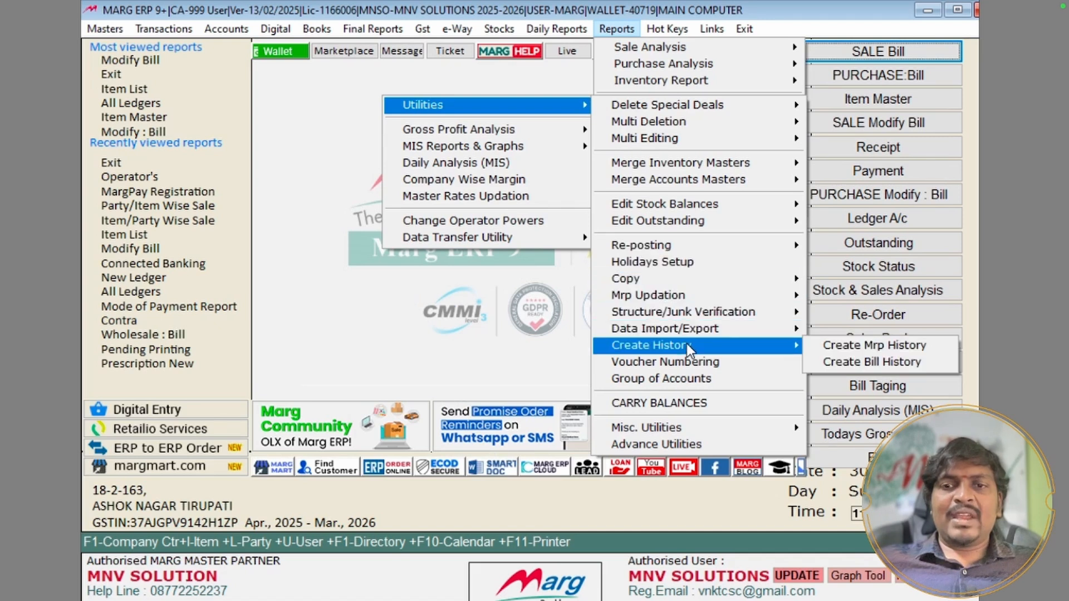
left_click(853, 362)
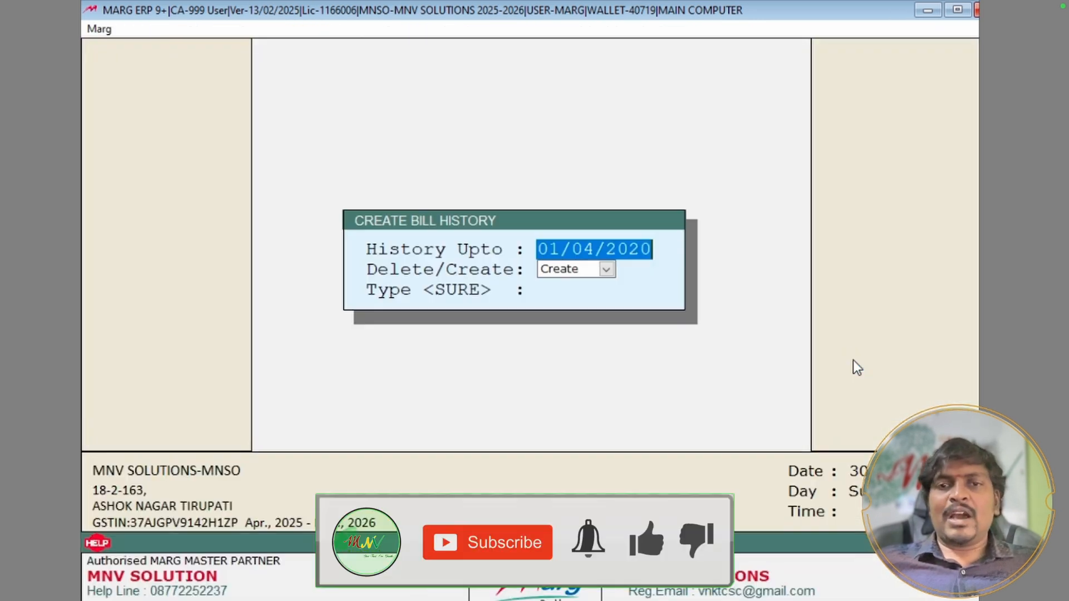
key("Return")
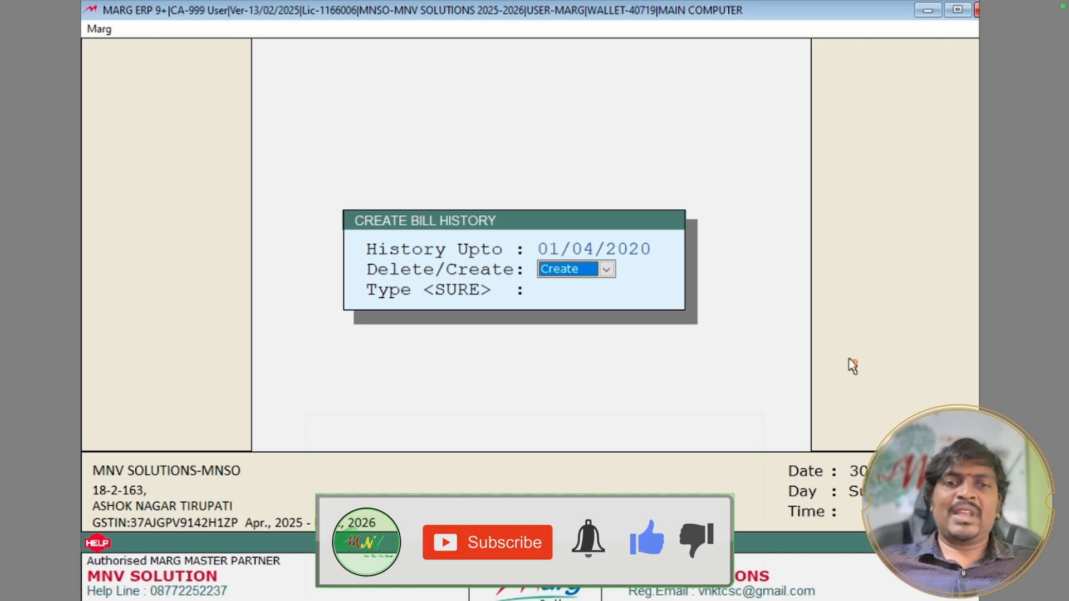
key("Return")
type("SUR")
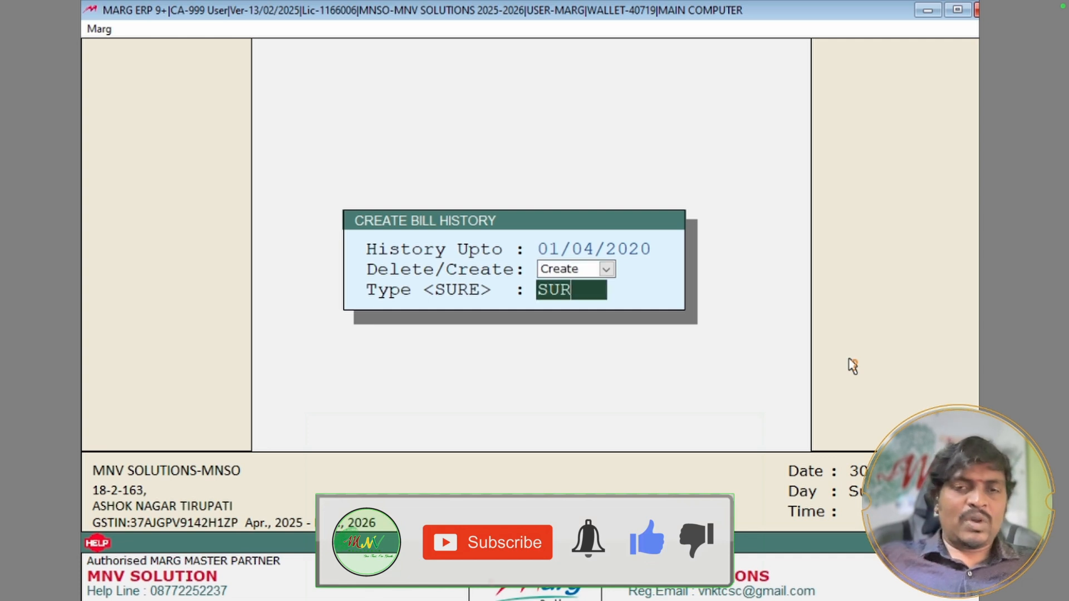
type("E")
key("Return")
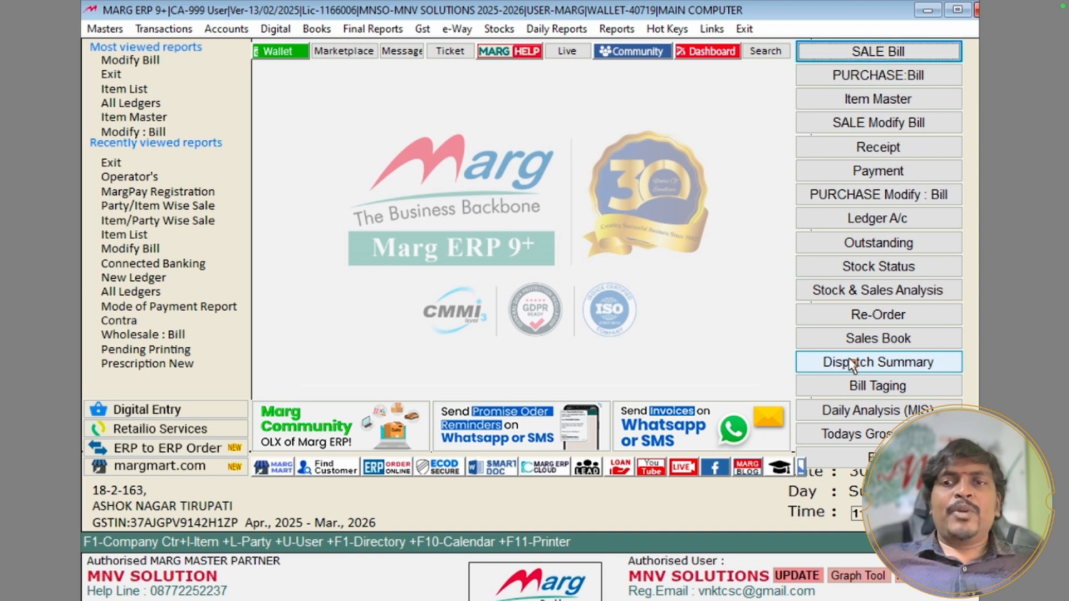
Start a new sale bill dated 01/04/2025, allow the mismatch with the current date and dismiss the tips window.
key("Return")
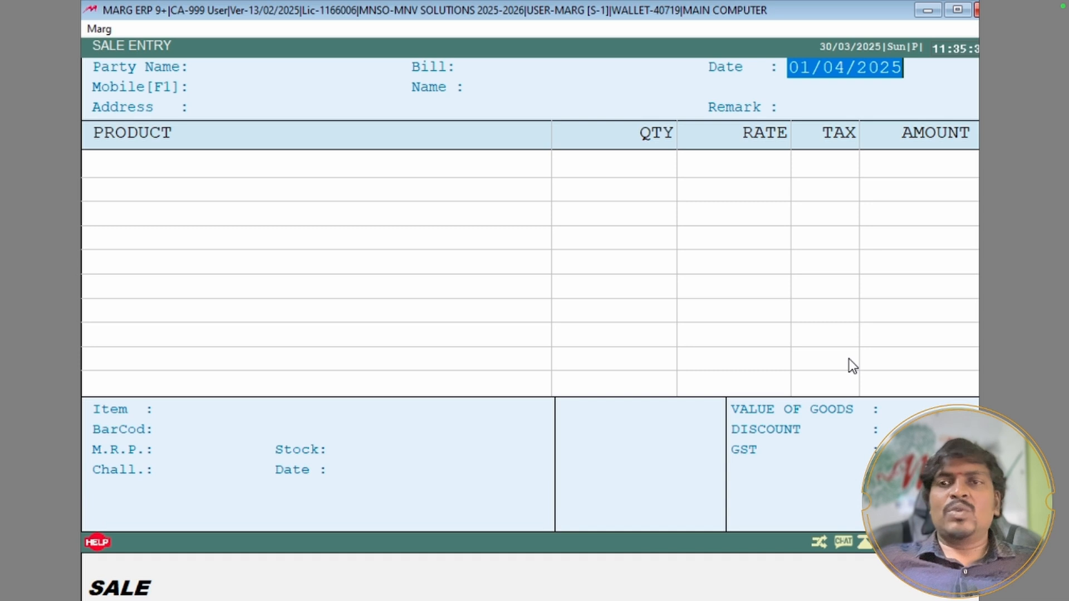
key("Return")
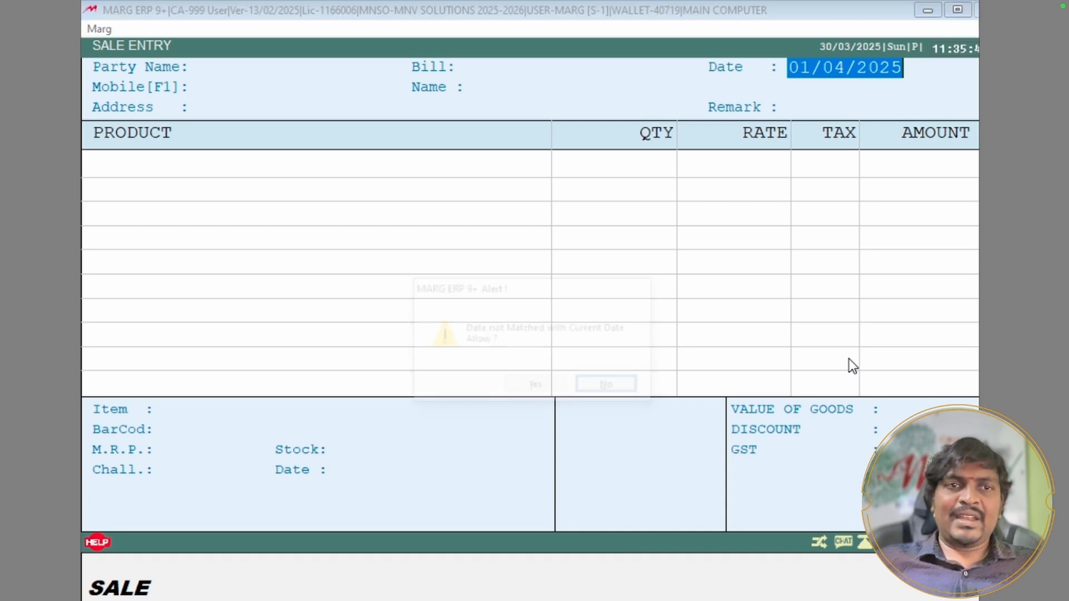
key("Left")
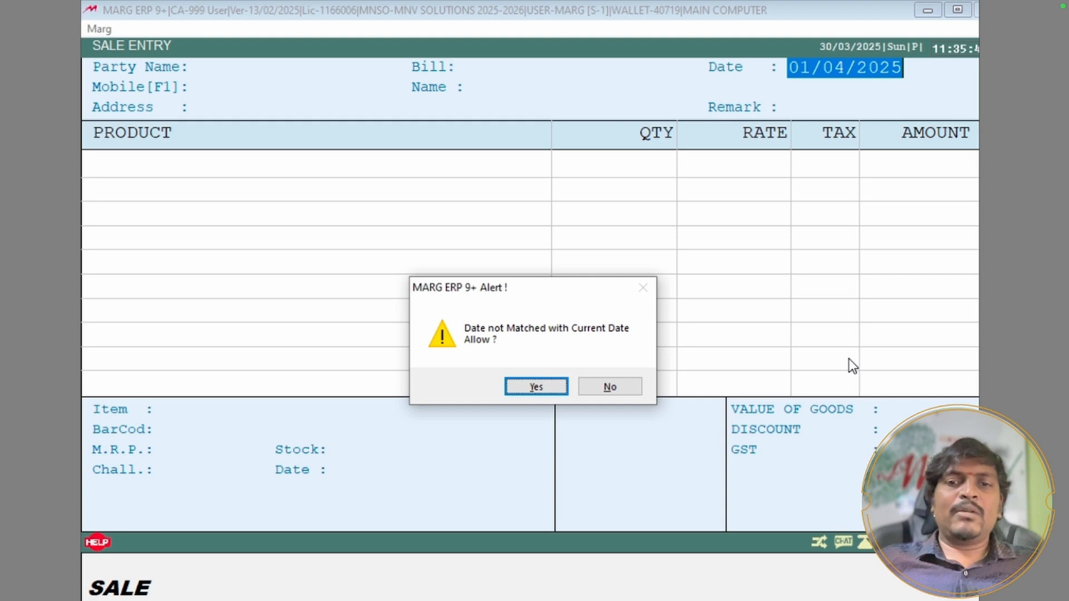
key("Return")
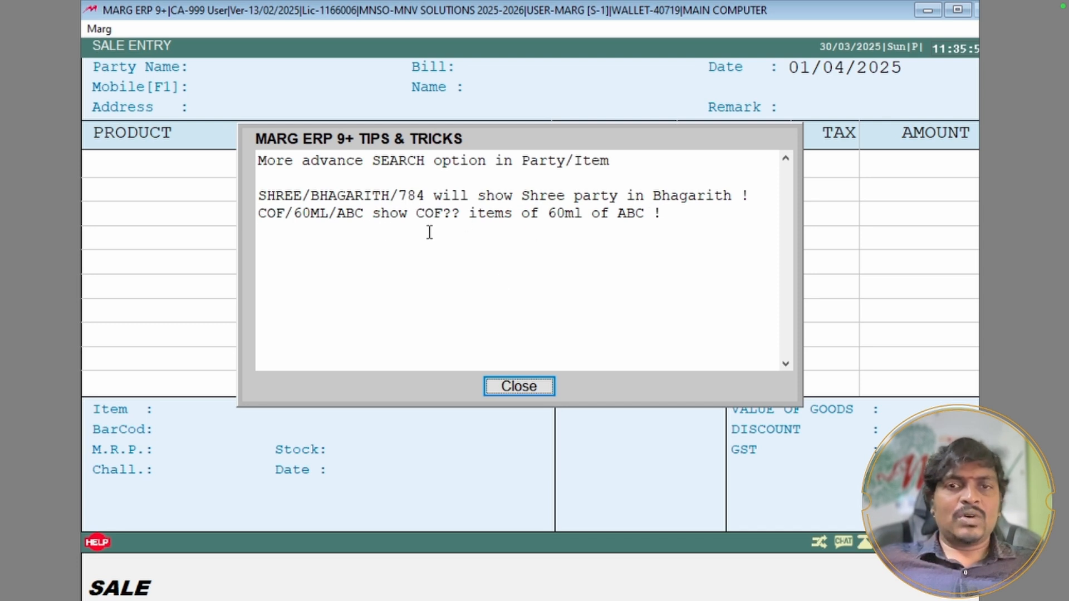
left_click(523, 392)
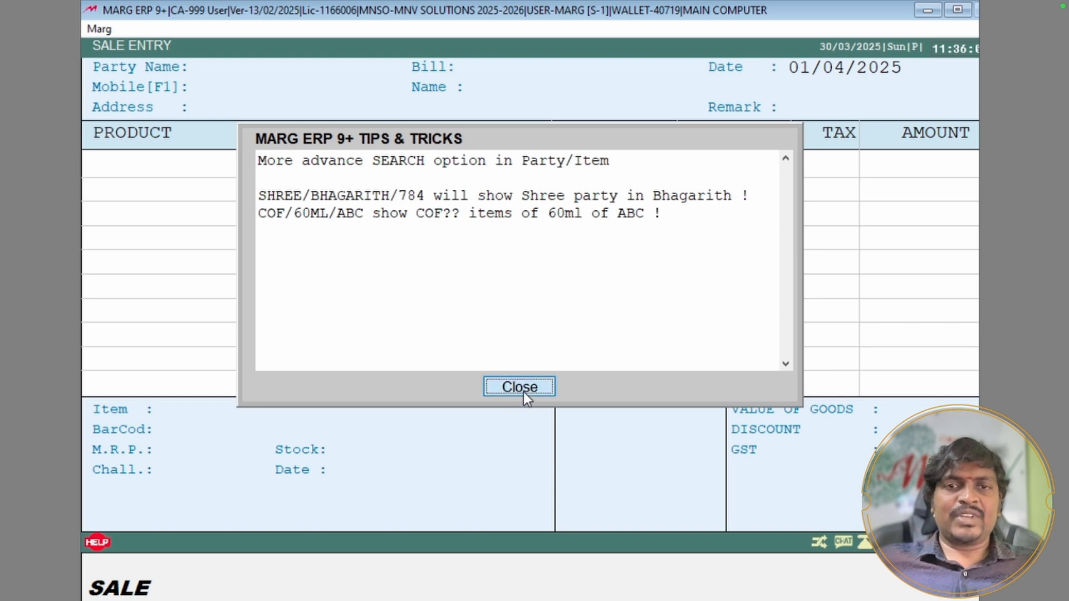
Select CASH as the bill's party and leave the customer details and remark blank to reach the product lines.
key("Return")
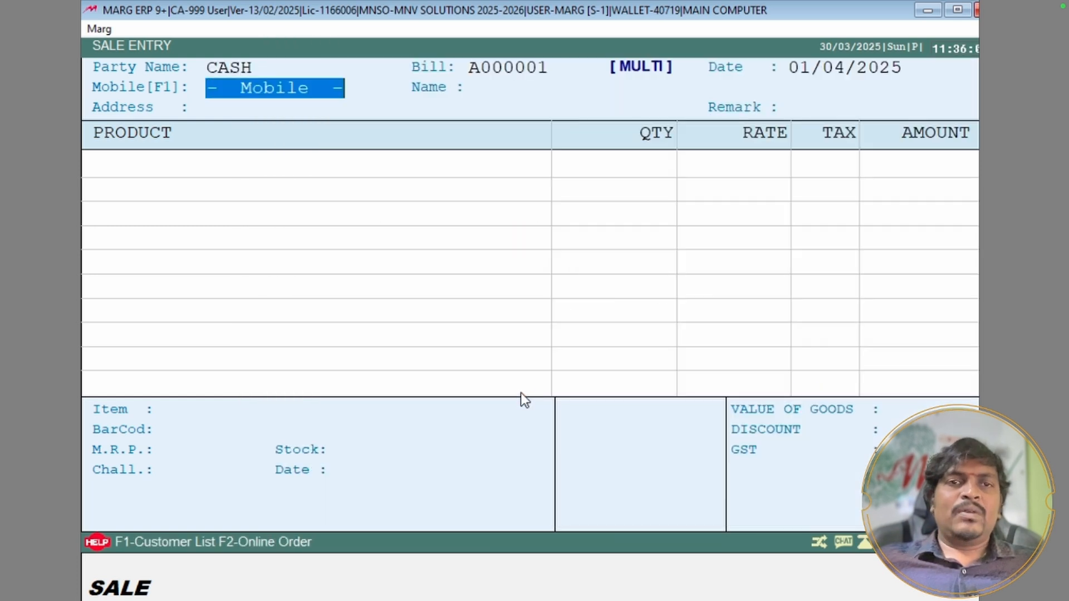
key("Return")
key("Return")
key("Return")
key("Return")
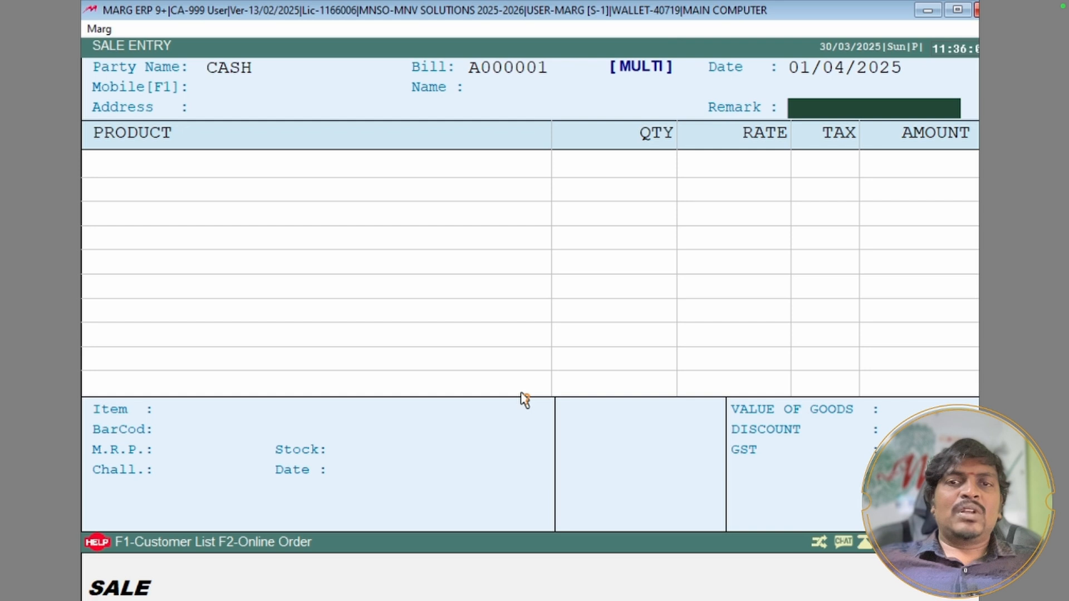
key("Return")
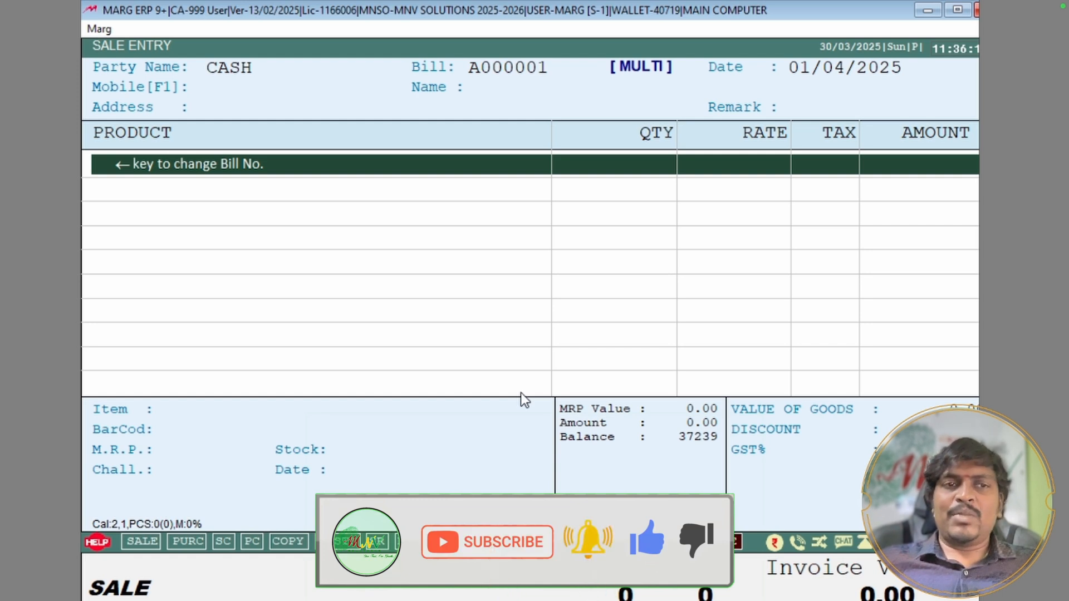
Change the sale bill number to MNV/2526/001 and confirm the change with SURE.
key("Left")
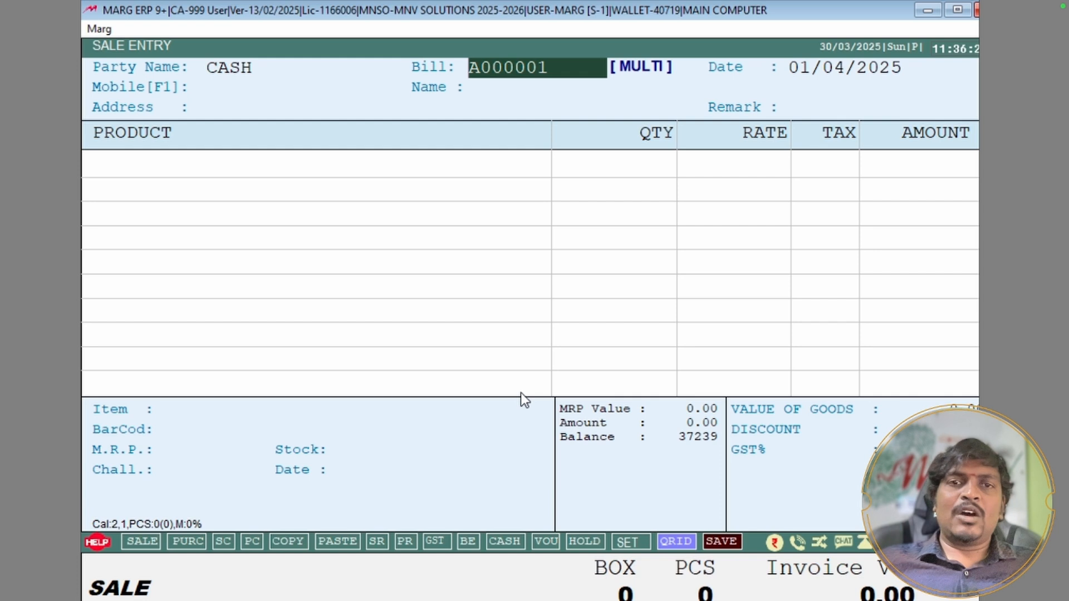
key("Delete")
type("MNV")
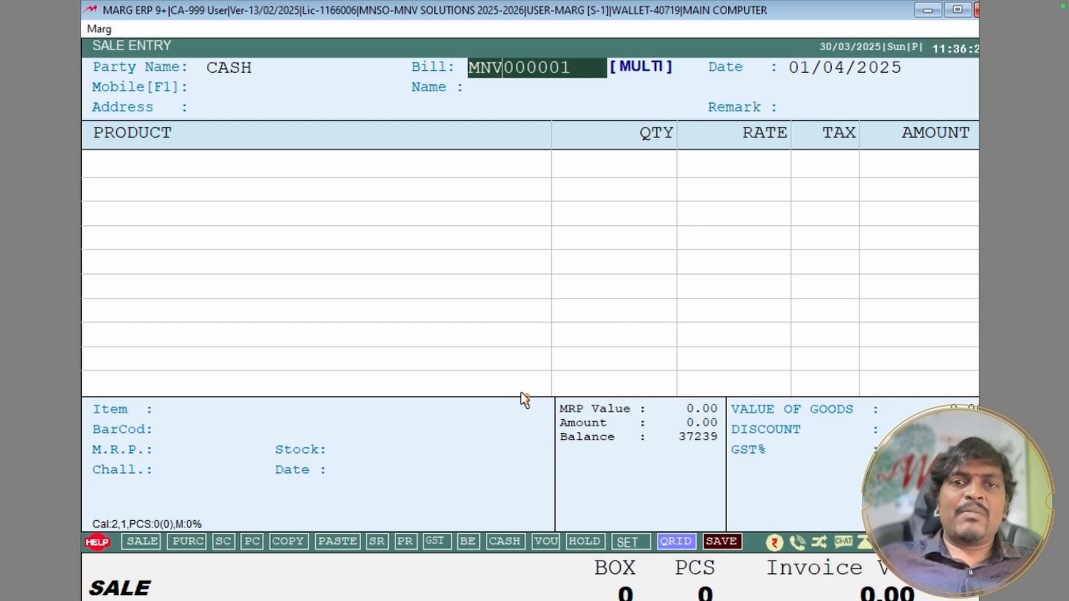
type("/24")
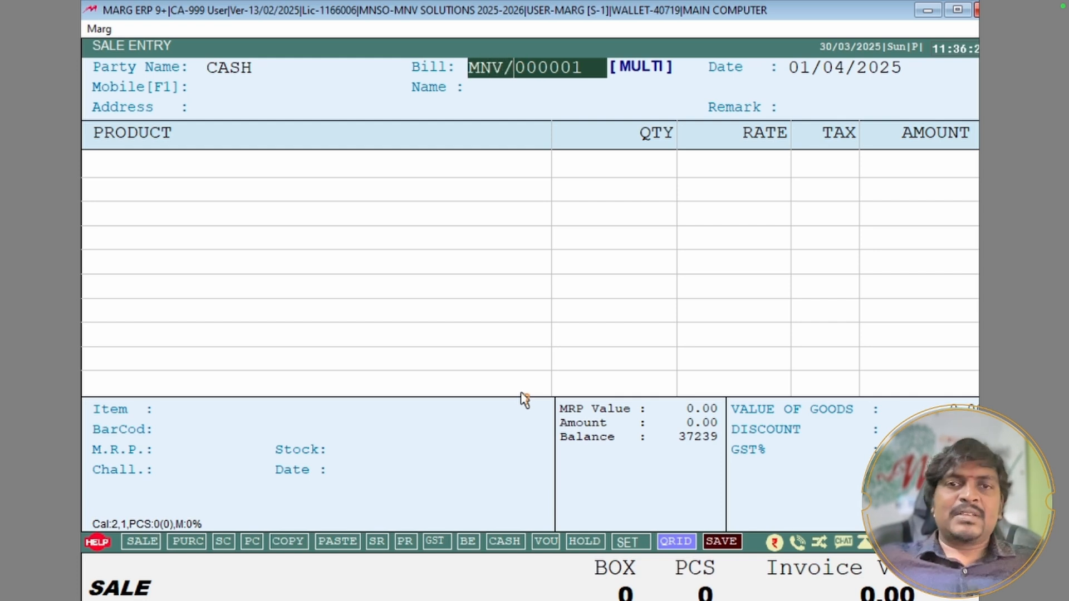
key("BackSpace")
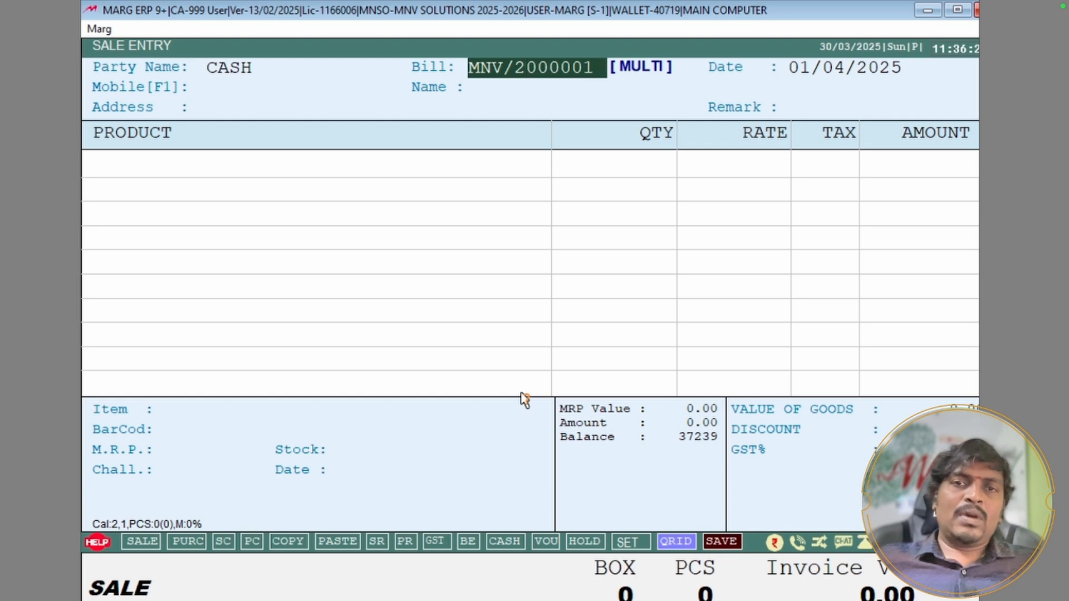
type("526")
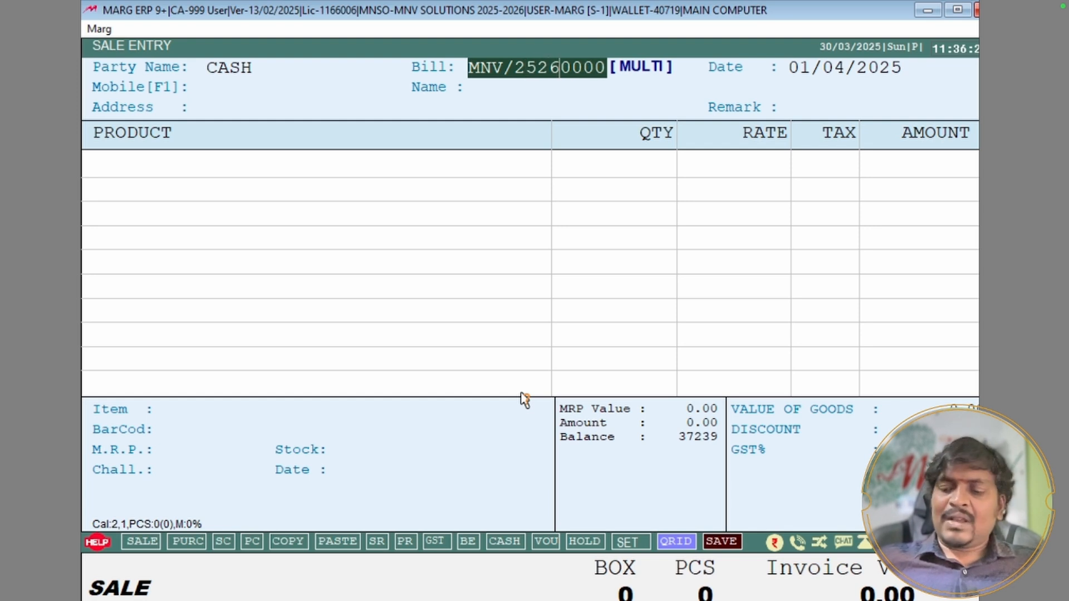
type("/001")
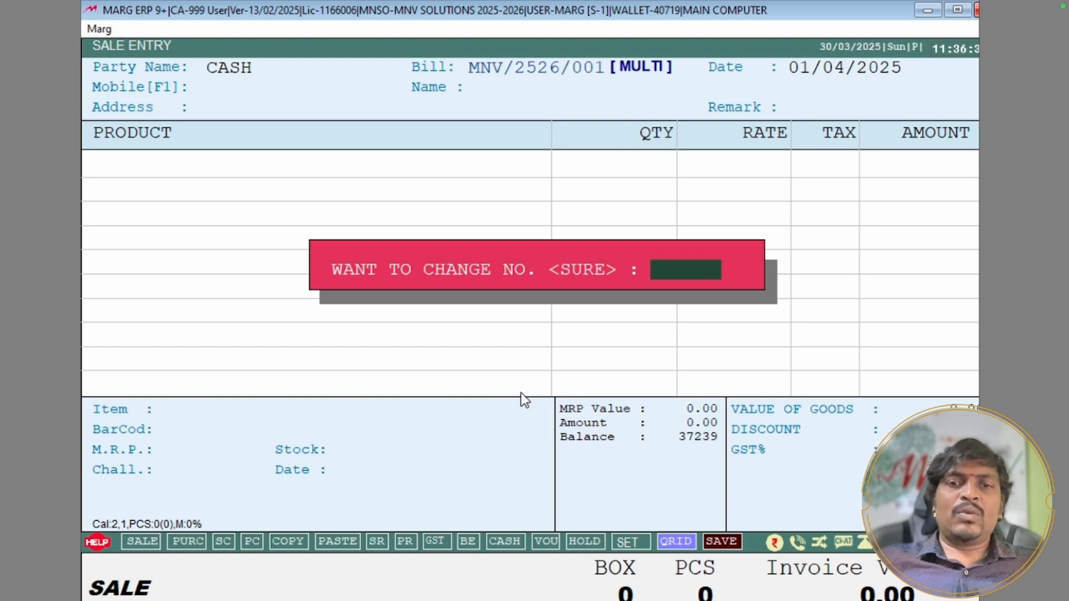
type("SURE")
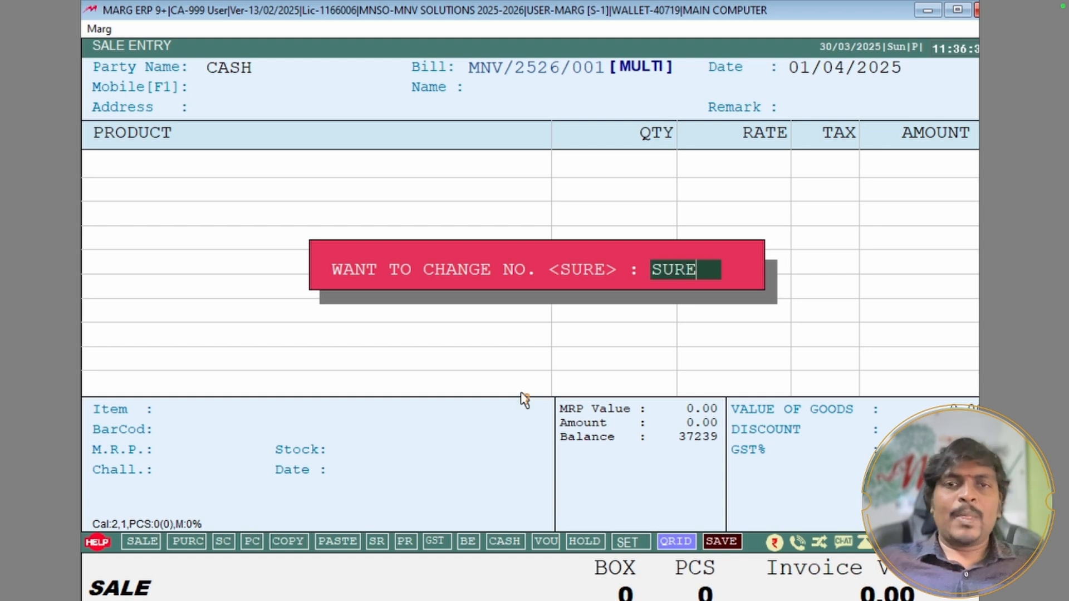
key("Return")
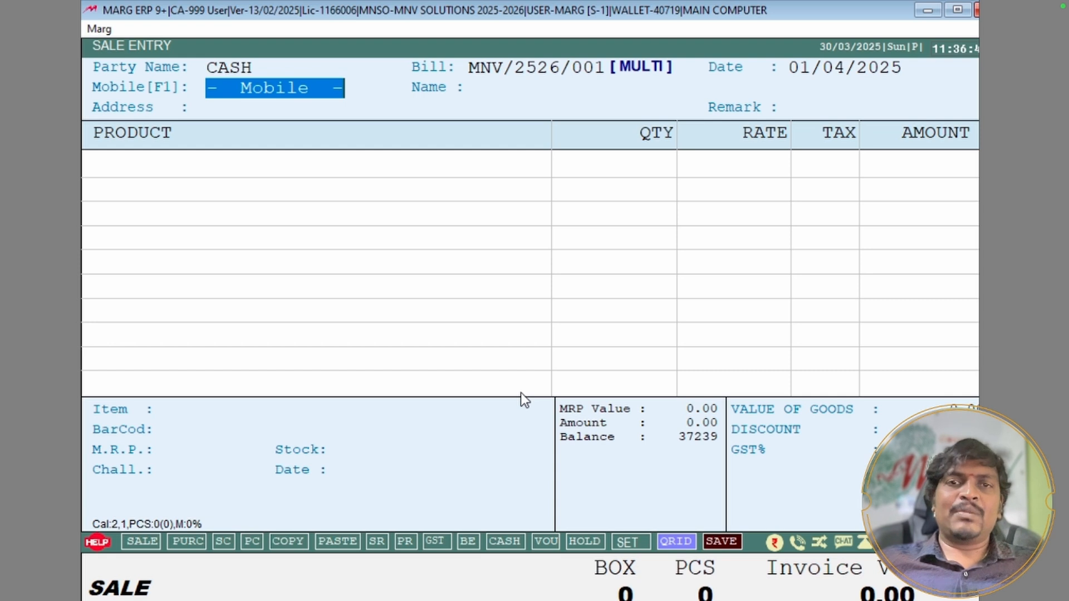
Pass through the renumbered cash bill's blank customer details and remark, and return to the party ledger list.
key("Return")
key("Return")
key("Return")
key("Return")
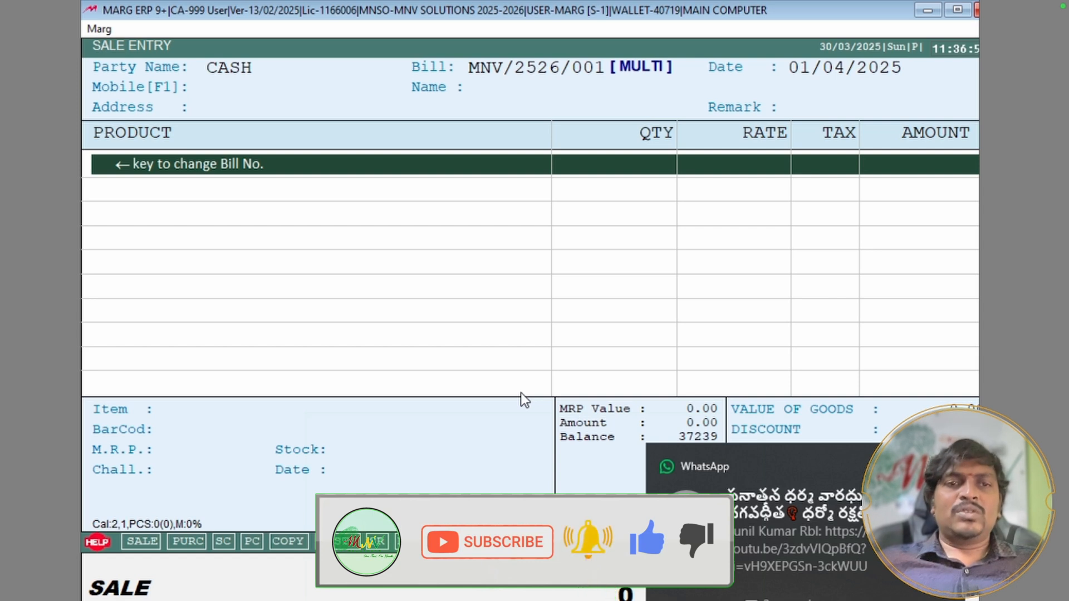
key("Return")
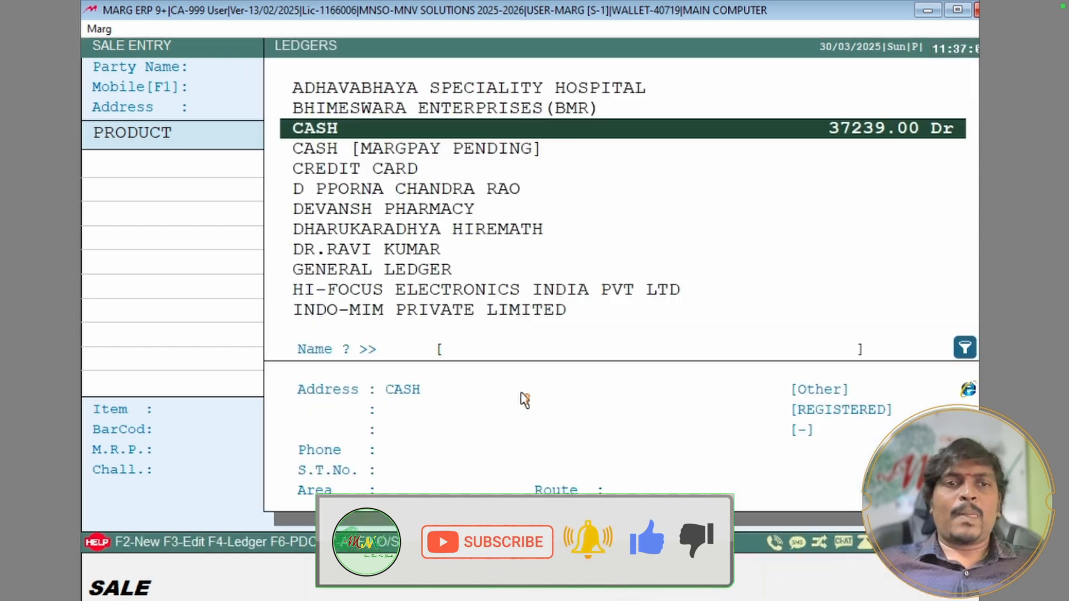